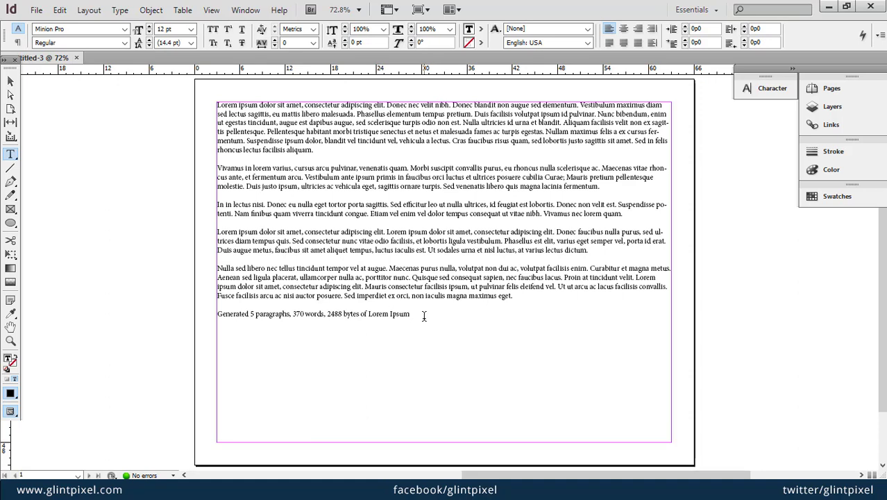
- Delete the "Generated 5 paragraphs" line at the end of the text and paste a copy of the five paragraphs below
triple_click(271, 314)
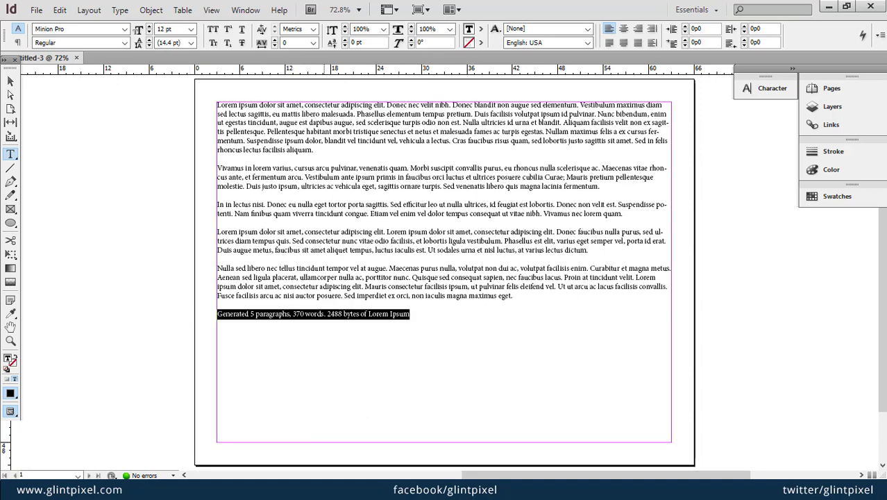
key(BackSpace)
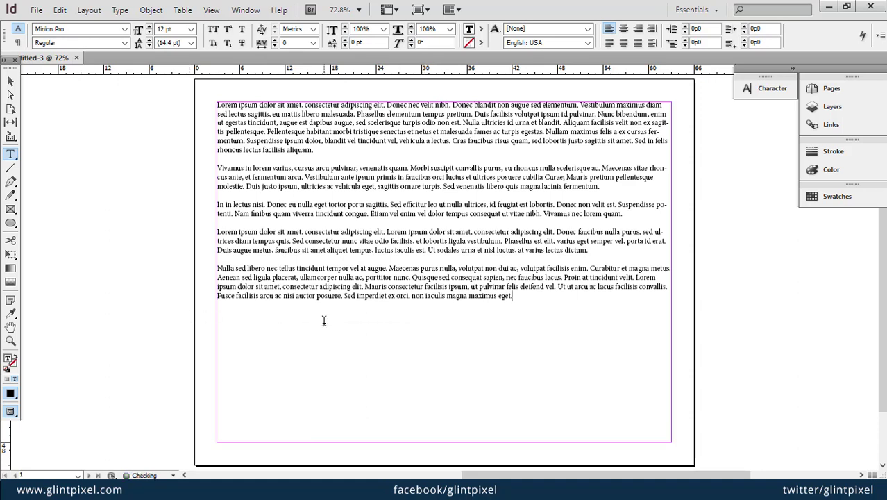
drag(514, 296, 220, 70)
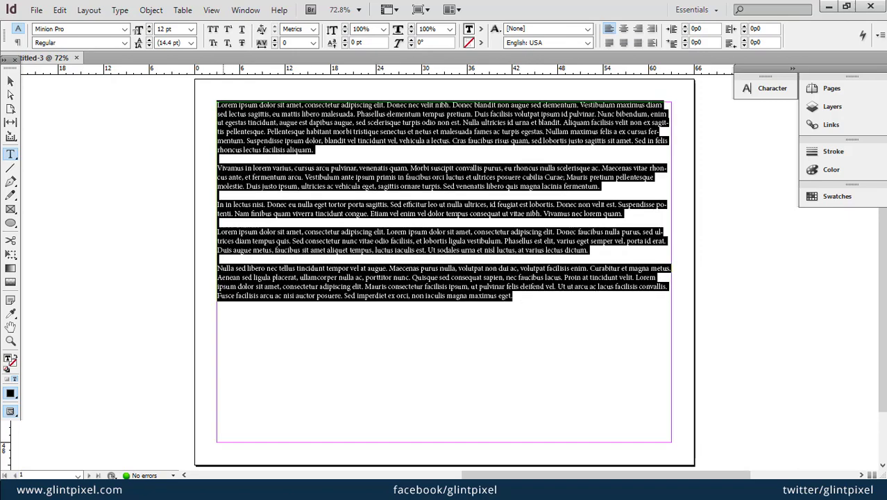
click(537, 297)
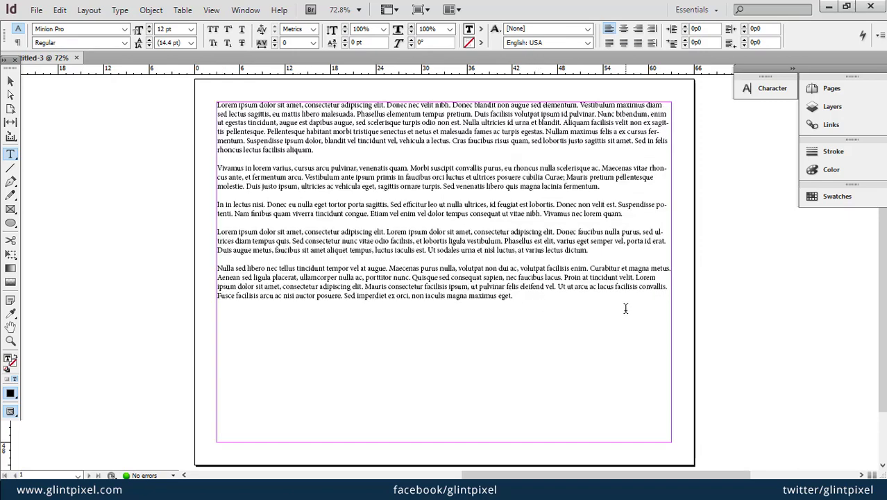
key(Return)
key(ctrl+v)
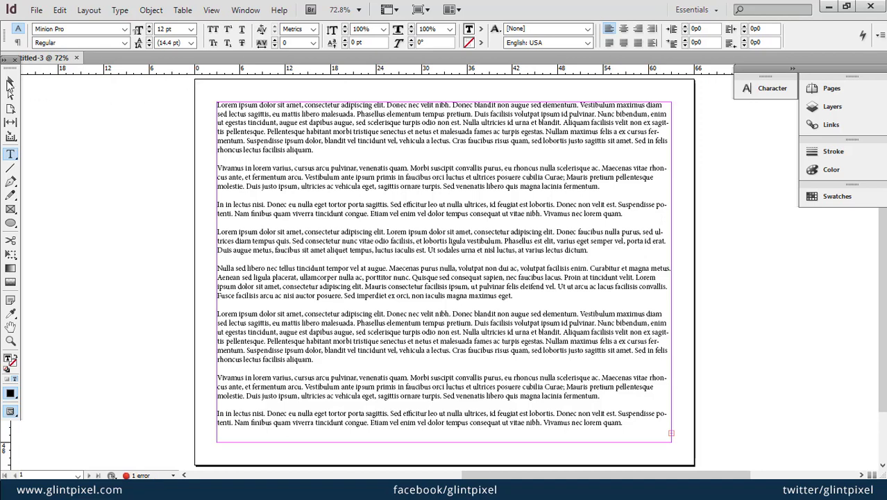
- Set the text frame to a fixed number of 4 columns
click(10, 83)
right_click(360, 173)
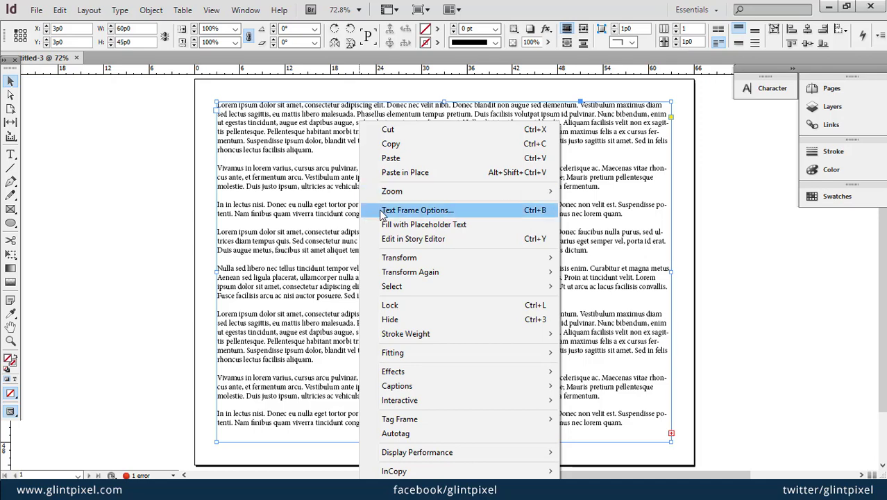
click(417, 210)
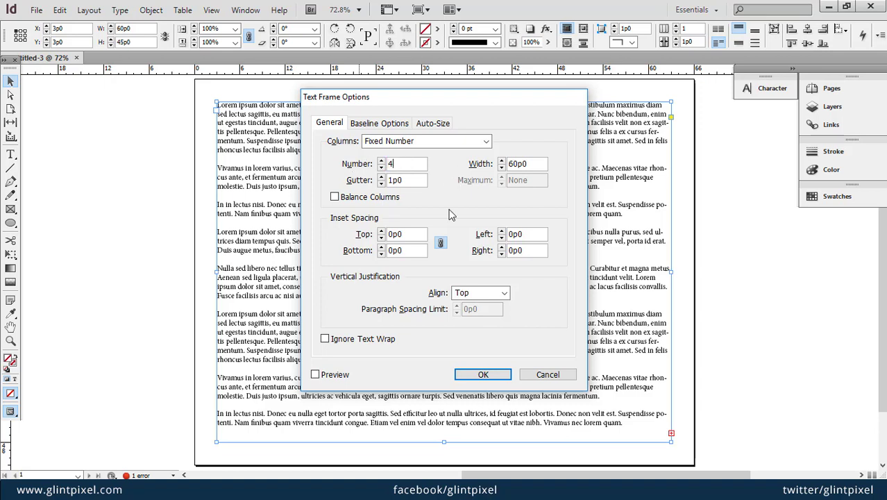
click(465, 376)
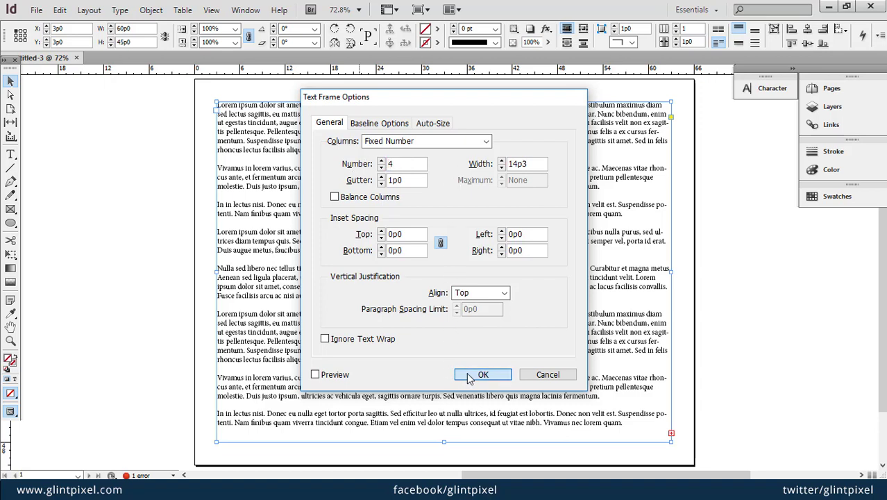
click(469, 375)
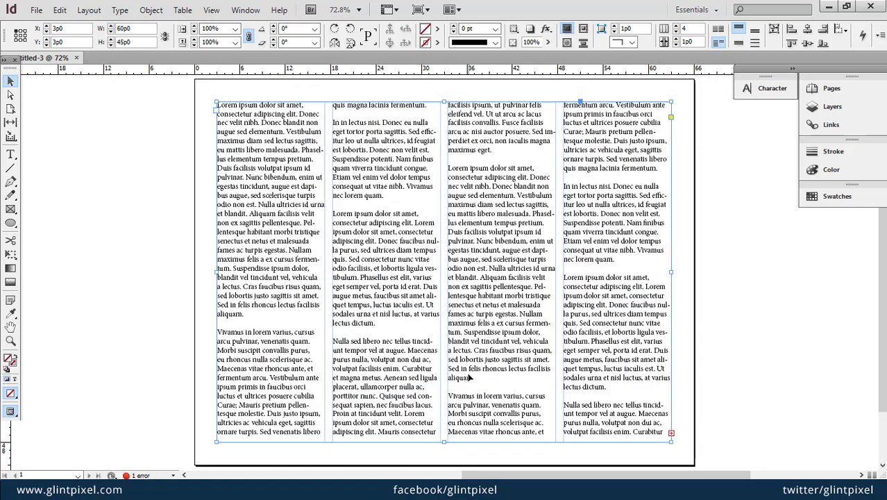
- Justify all text in the four-column frame with the last lines aligned left
double_click(447, 217)
key(ctrl+a)
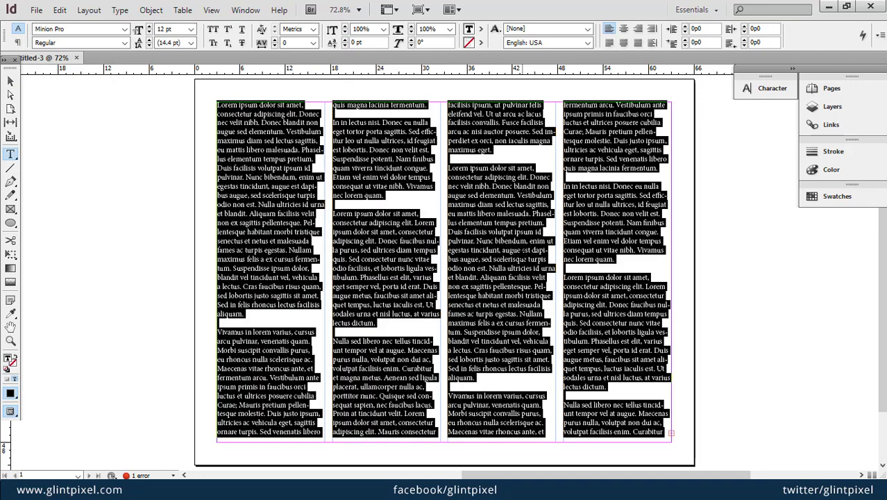
click(609, 43)
click(451, 332)
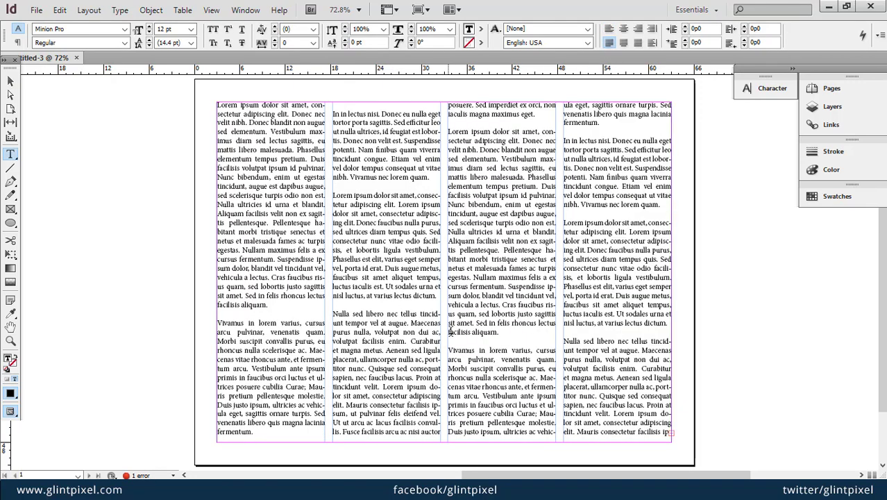
- Draw a rectangular graphics frame about 60p0 wide and 22p6 high across the middle of the four text columns
click(10, 209)
drag(215, 194, 676, 360)
click(10, 82)
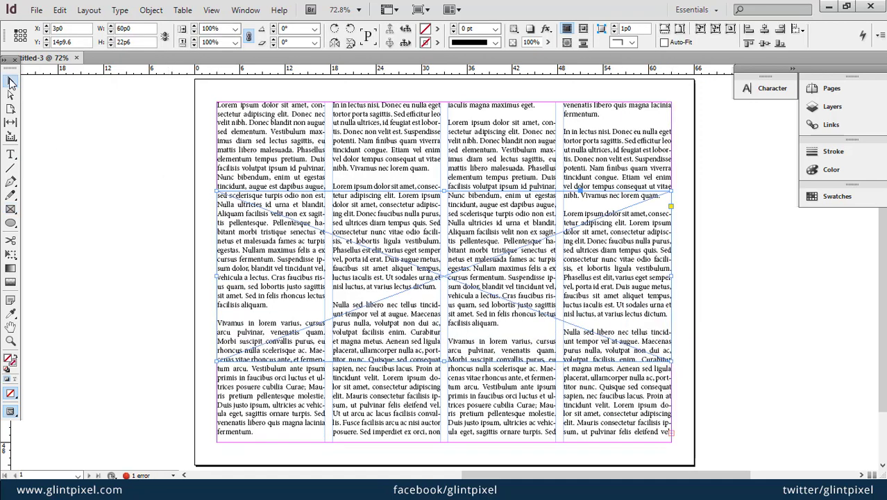
- Place Airplane.jpg from the Indesign folder into the rectangular graphics frame
click(36, 11)
click(80, 176)
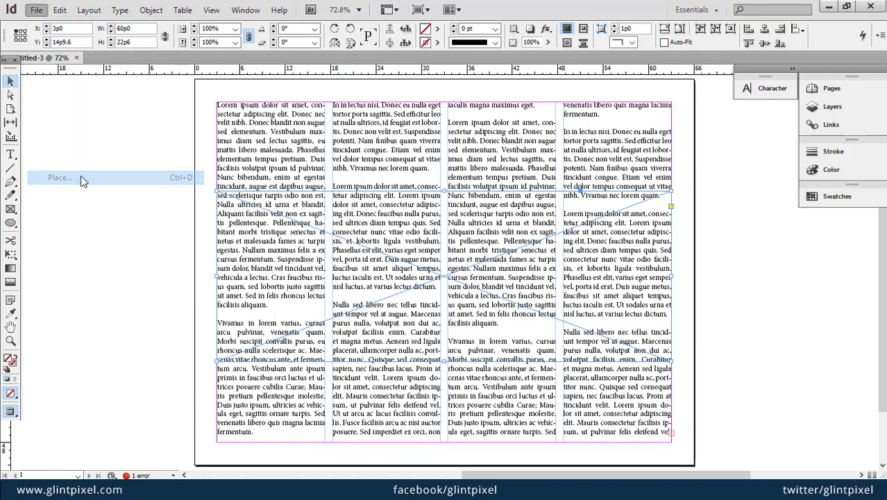
click(354, 211)
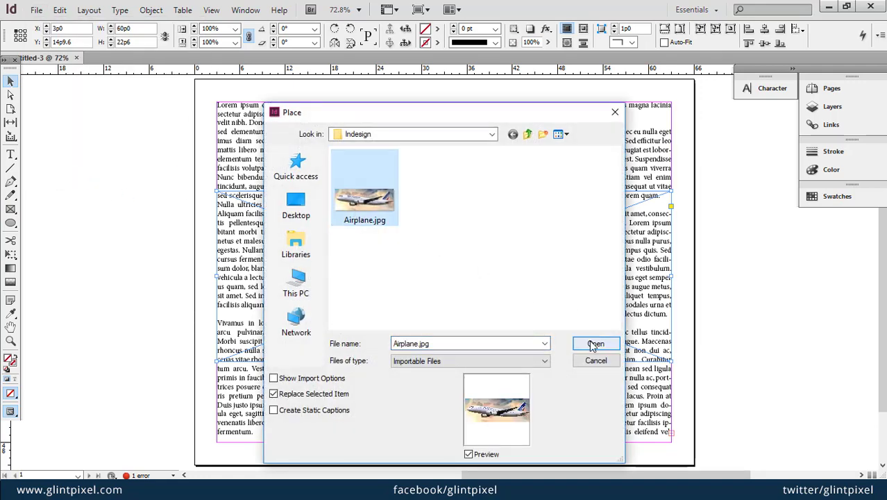
click(592, 343)
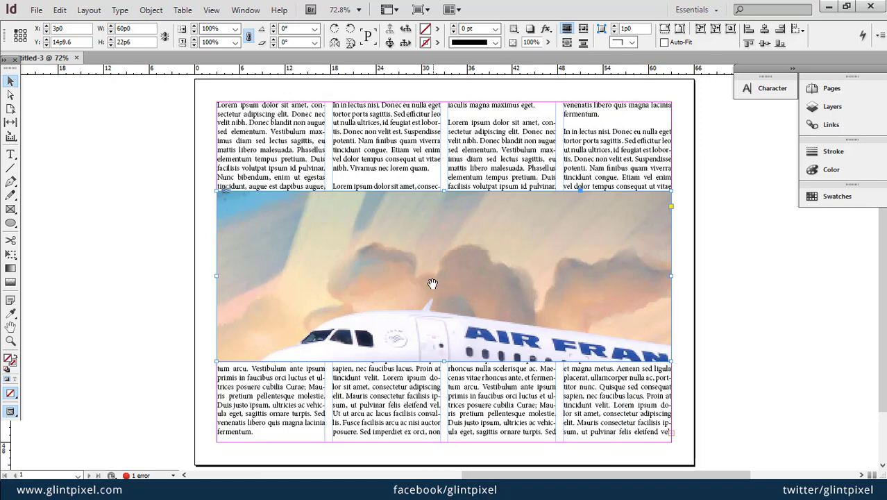
- Shift the airplane photo up and to the left inside its frame to reveal more of the fuselage
drag(430, 282, 357, 260)
key(ctrl+z)
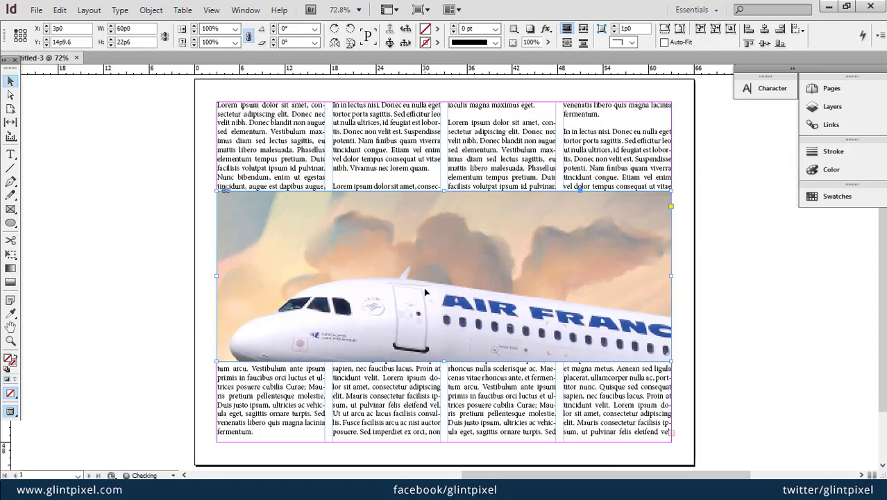
click(10, 95)
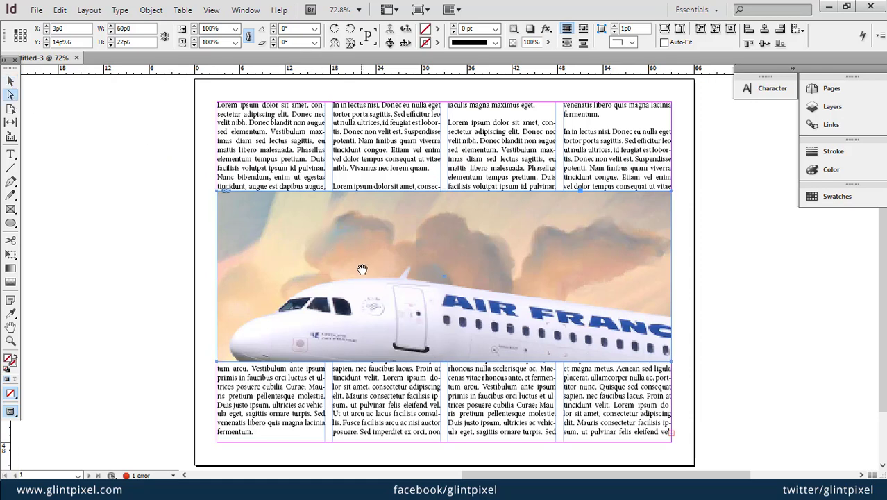
drag(361, 269, 334, 238)
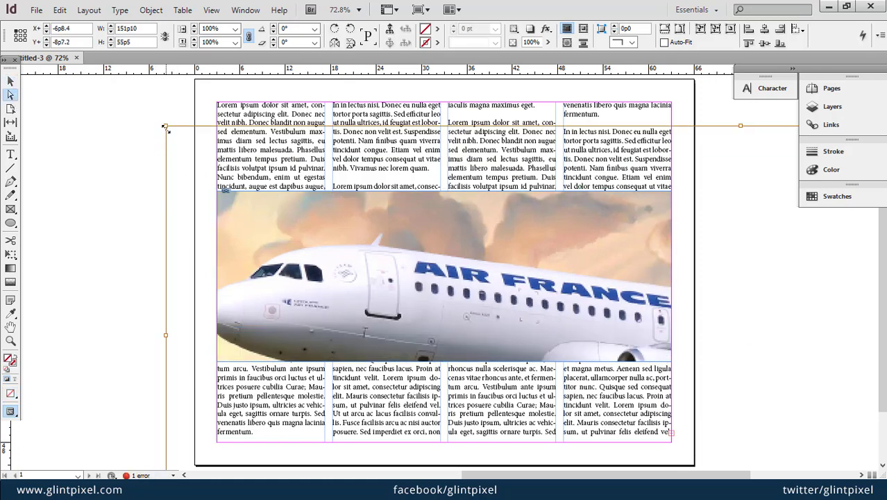
- Scale the airplane photo down to about 43% and reposition it so the airplane nearly fills the frame's width
drag(165, 127, 124, 205)
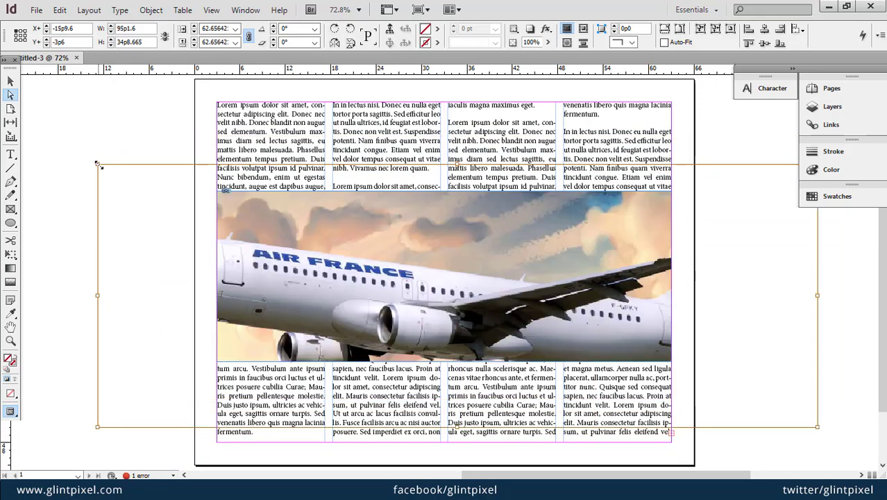
drag(99, 167, 190, 193)
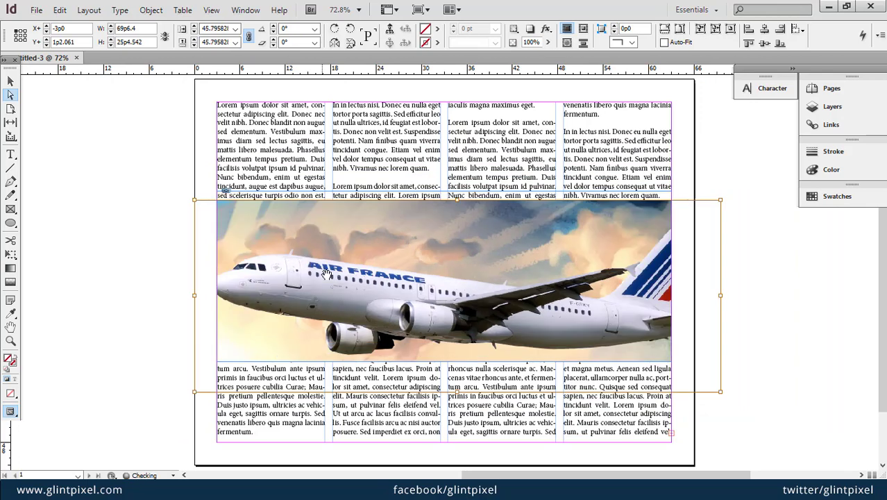
drag(323, 272, 329, 264)
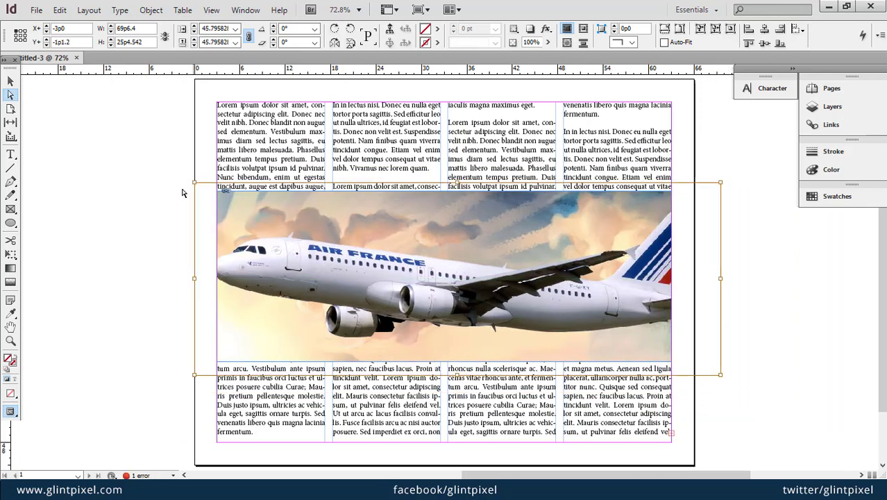
drag(195, 184, 204, 186)
drag(723, 378, 701, 368)
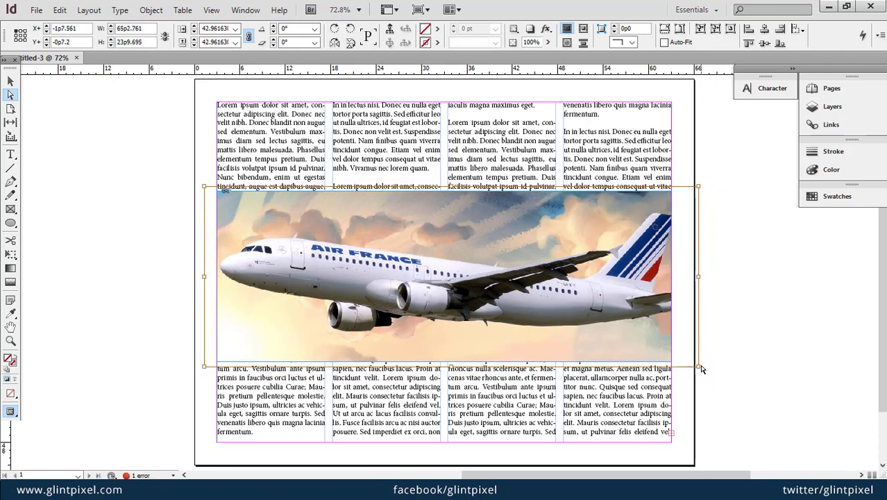
click(748, 378)
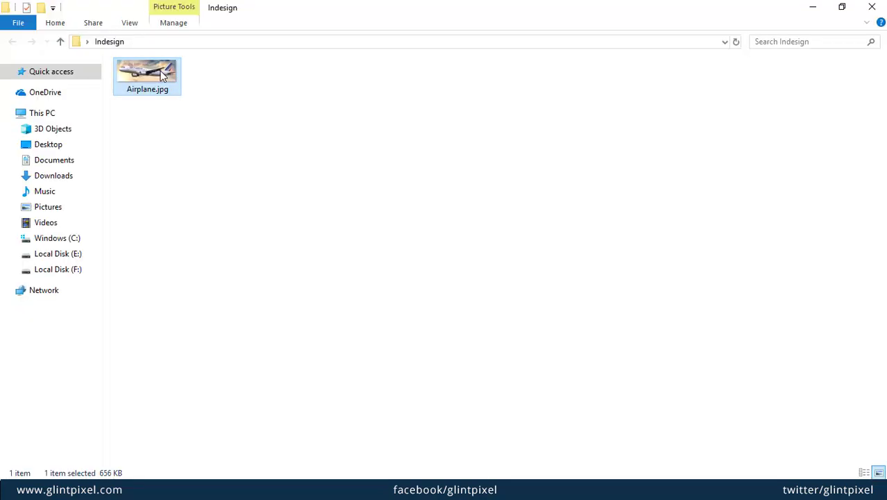
- Open Airplane.jpg from the Indesign folder in Photoshop and start a Pen tool path at the airplane's front engine
right_click(161, 76)
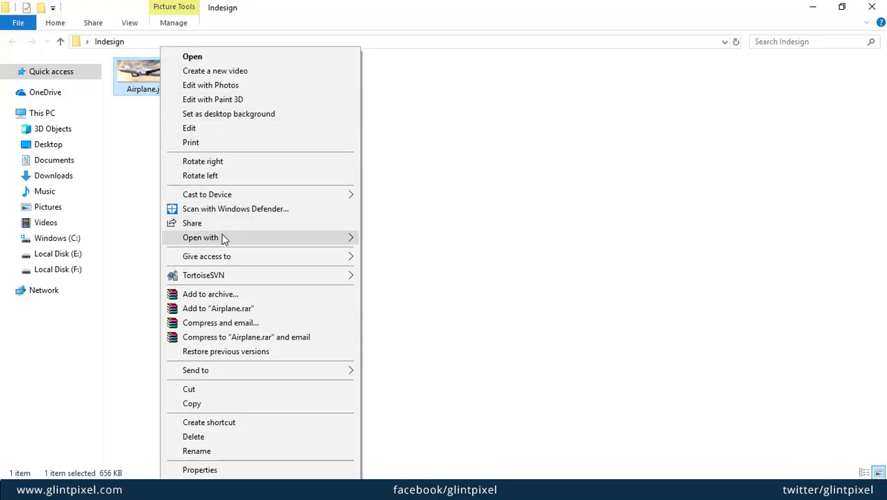
mouse_move(224, 237)
click(413, 240)
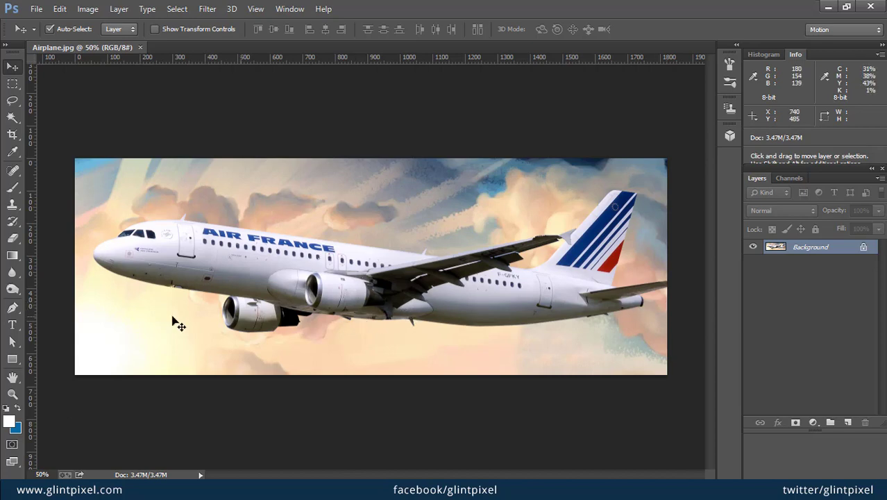
key(p)
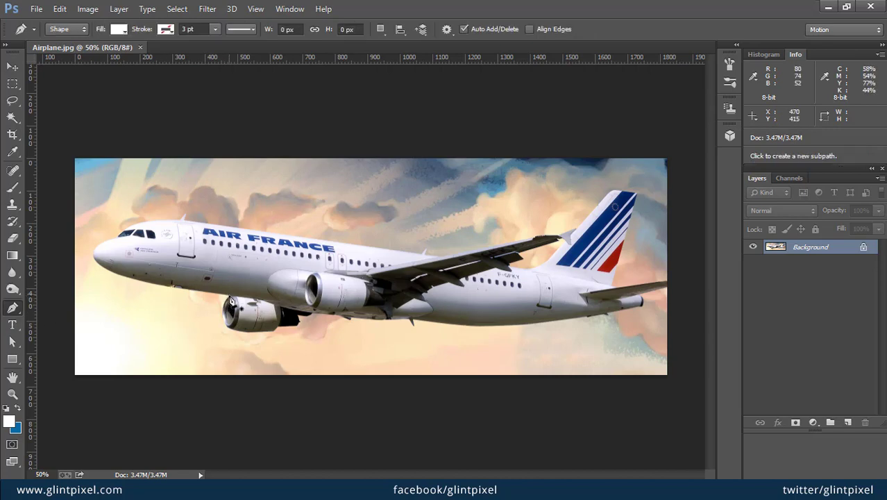
click(231, 300)
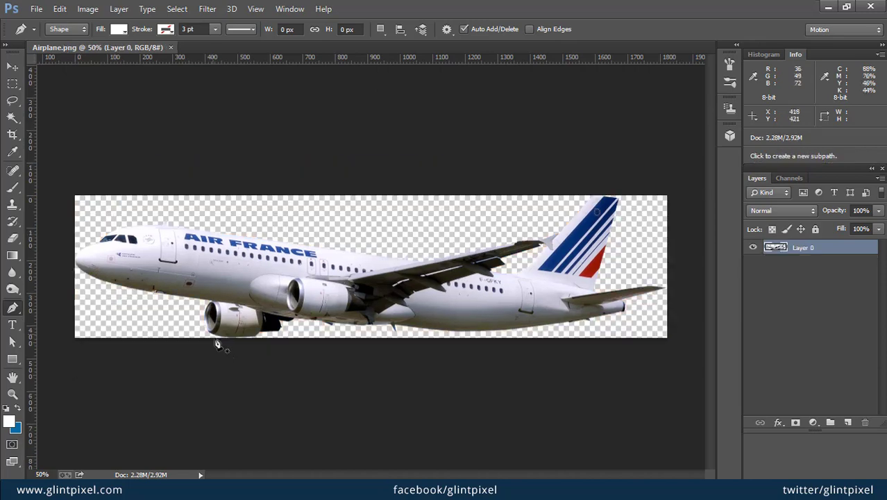
- Move the cut-out airplane slightly on its transparent canvas and undo the move
key(v)
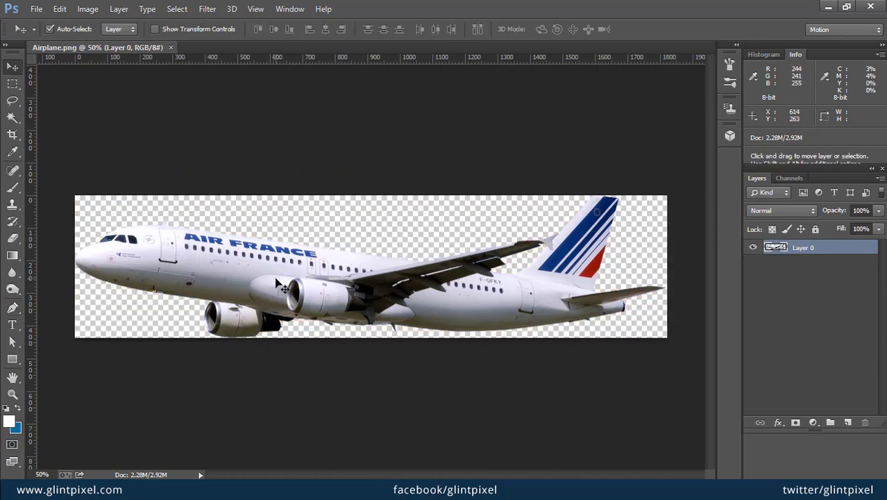
mouse_move(278, 286)
mouse_down()
mouse_move(319, 282)
mouse_move(284, 306)
mouse_move(275, 269)
mouse_up()
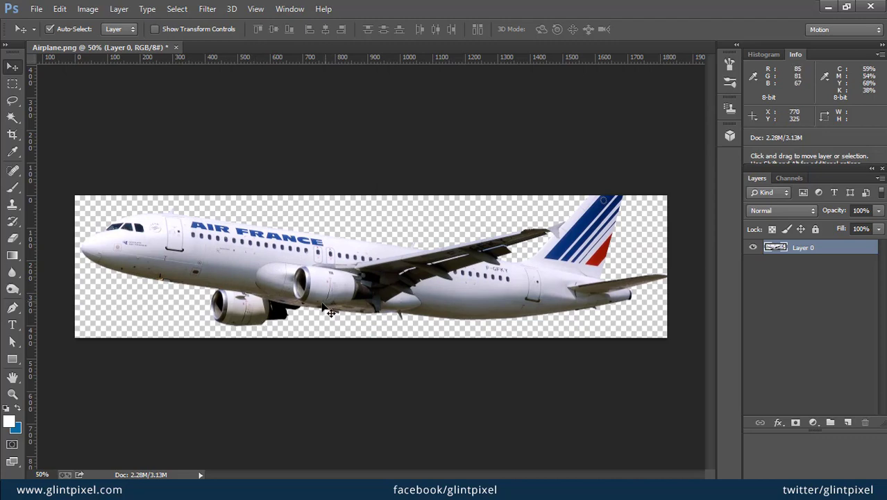
key(ctrl+z)
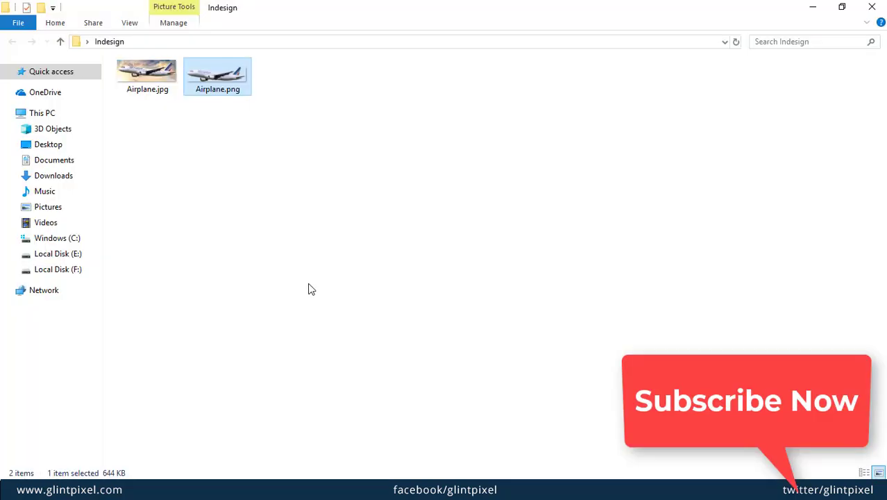
- Select Airplane.png in the Indesign folder and switch back to the InDesign document
click(311, 246)
click(232, 88)
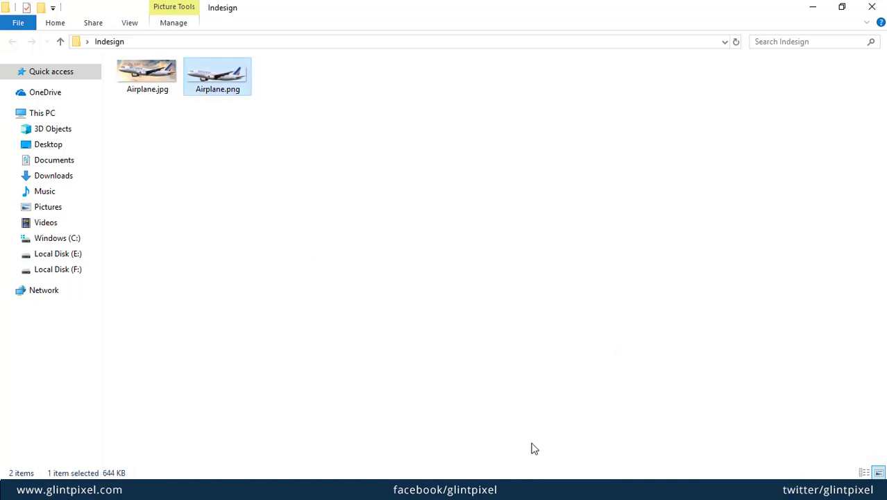
click(535, 492)
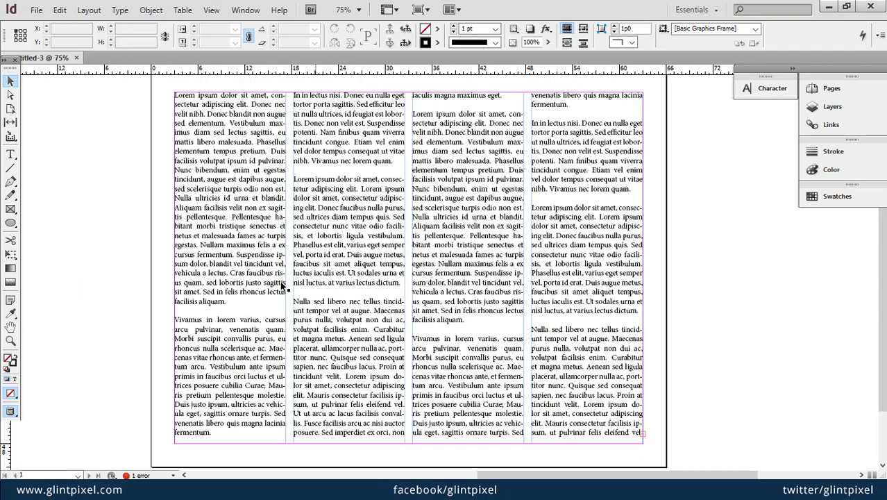
- Place Airplane.png from the Indesign folder over the text, starting at the first column's edge
click(36, 10)
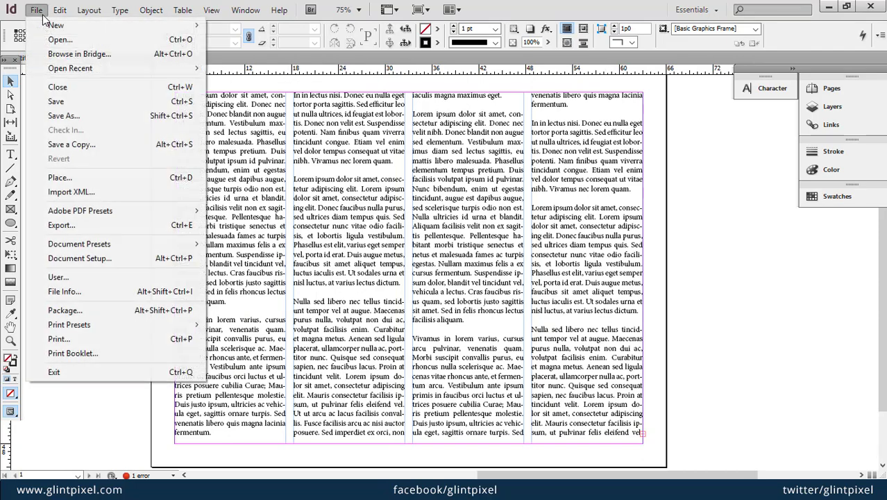
click(59, 178)
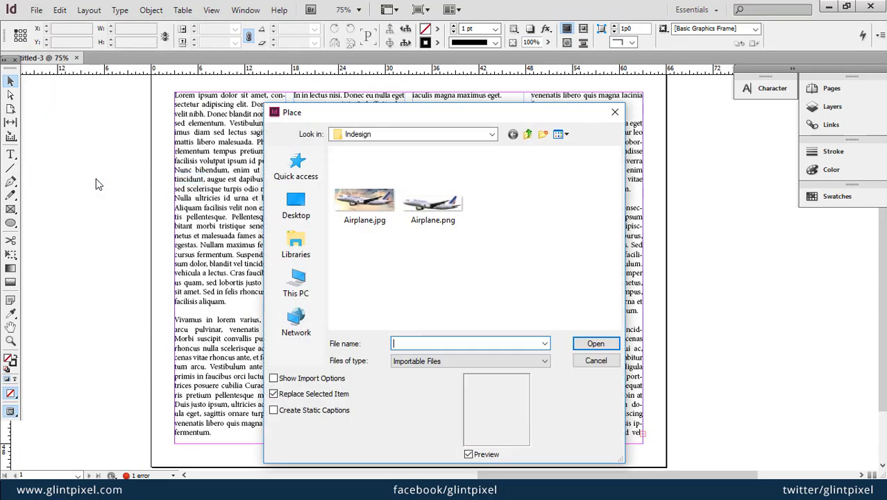
click(432, 205)
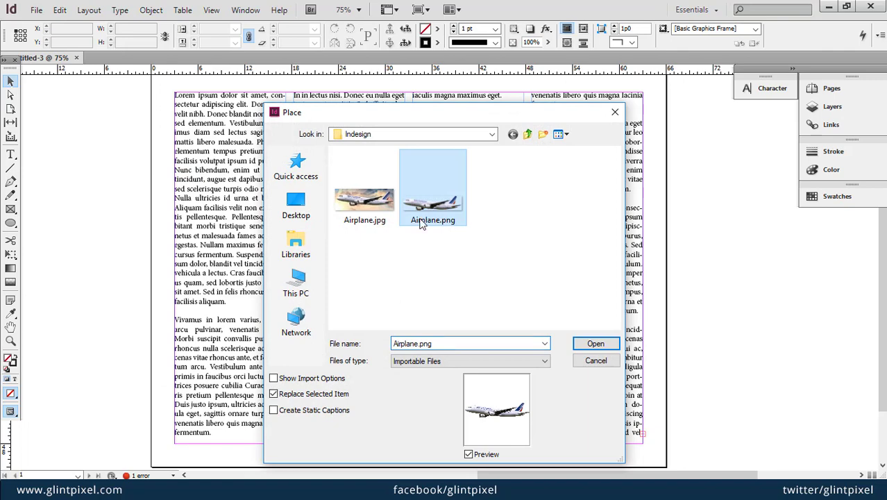
click(596, 343)
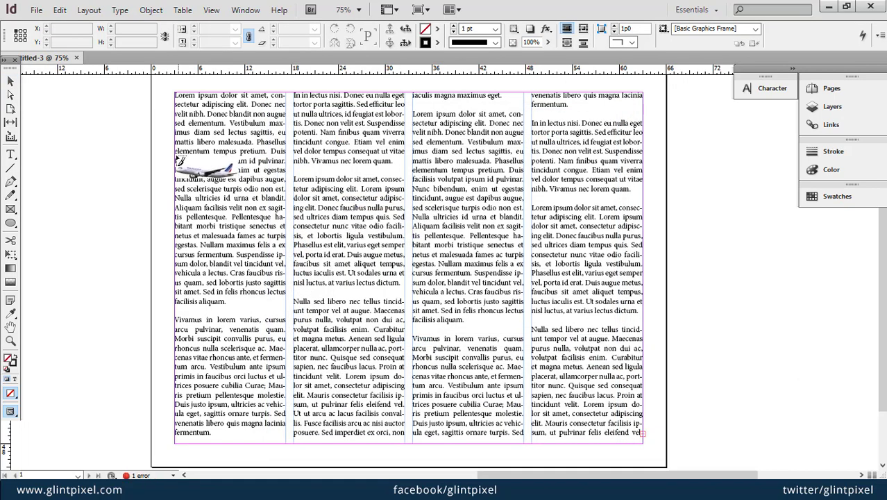
click(175, 155)
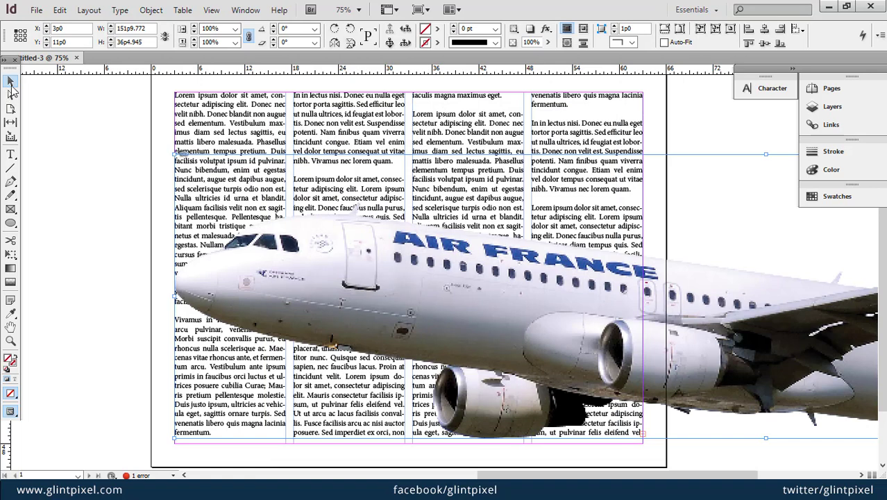
- Scale the airplane image inside its frame to about 39.5% so it spans the four text columns, 60p0 wide
click(11, 95)
click(262, 254)
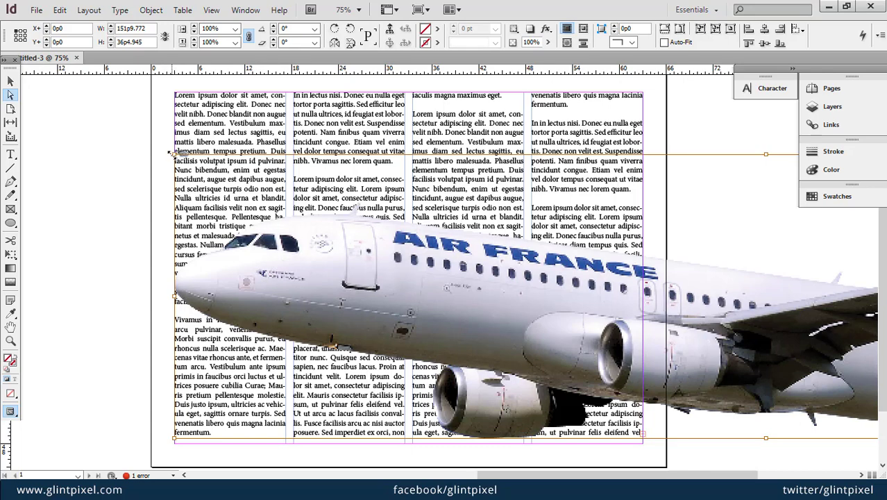
drag(174, 153, 404, 249)
drag(519, 264, 293, 240)
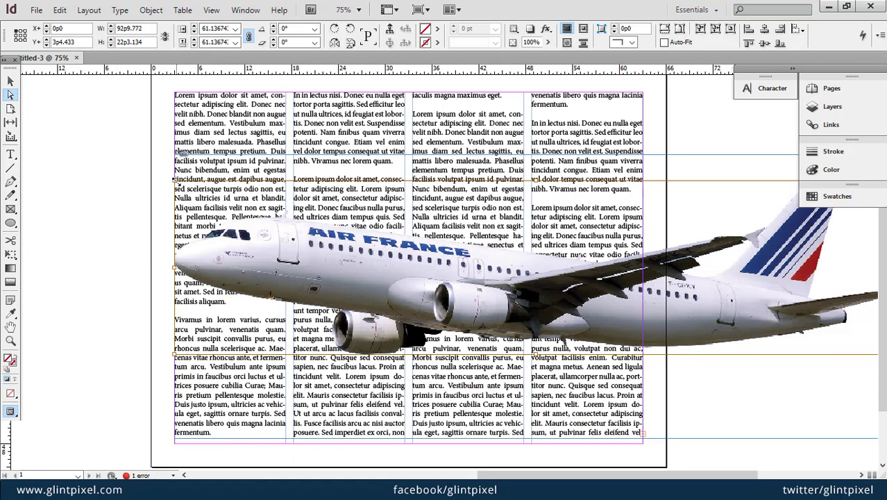
drag(239, 202, 261, 248)
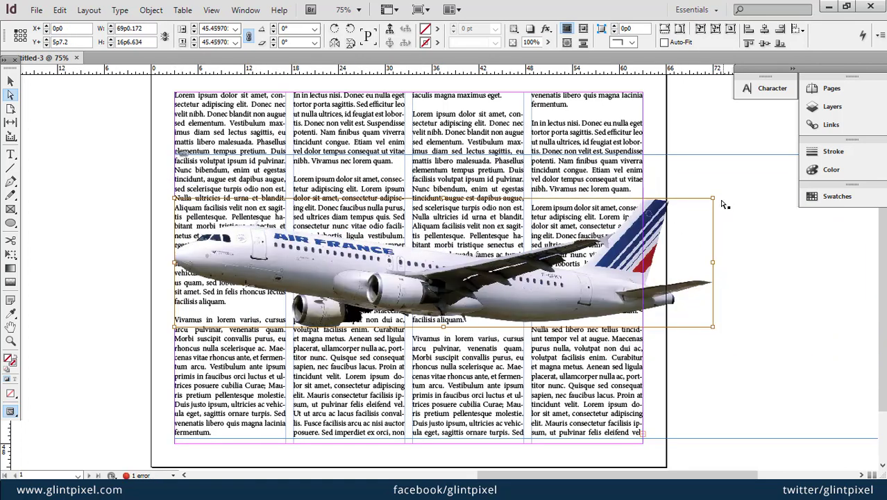
drag(713, 198, 644, 215)
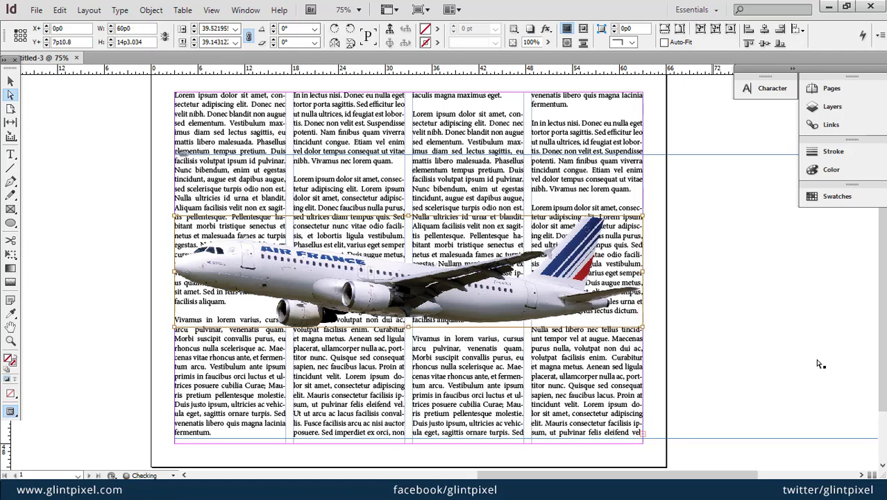
- Crop the image frame to the text block's width and close above and below the airplane, about 60p0 by 17p0
key(ctrl+alt+g)
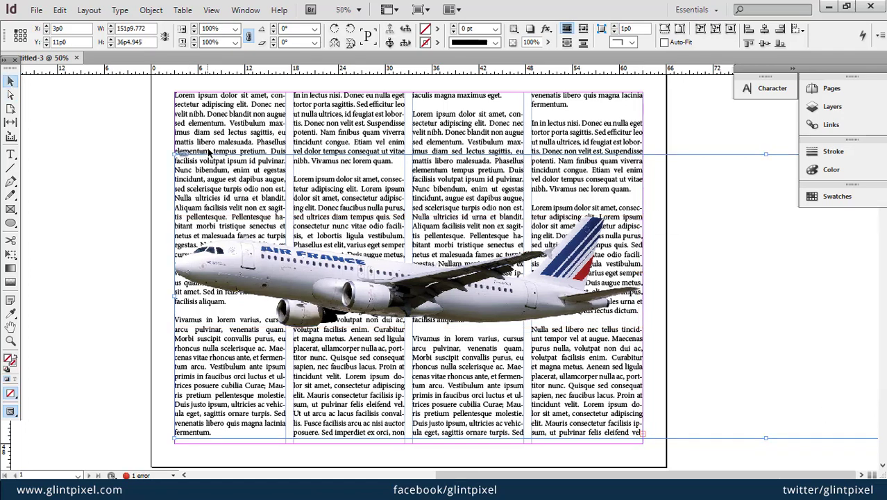
key(ctrl+minus)
key(ctrl+minus)
key(ctrl+minus)
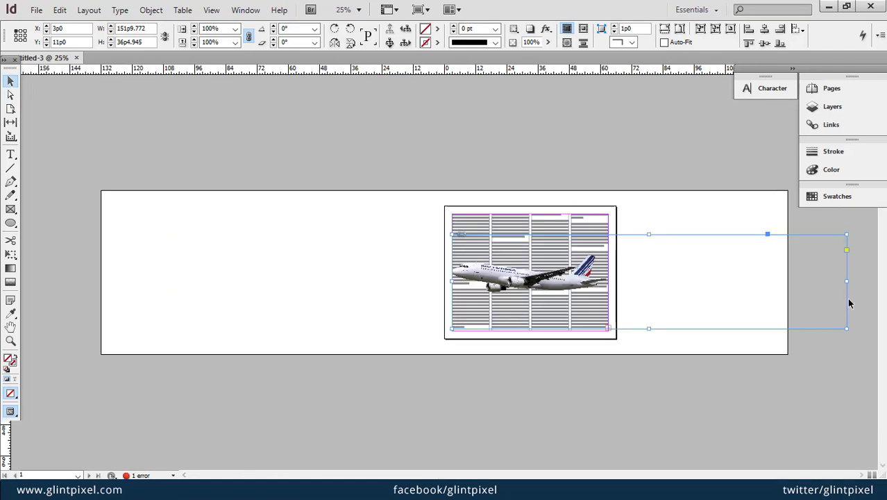
drag(843, 284, 610, 261)
key(ctrl+equal)
key(ctrl+equal)
key(ctrl+equal)
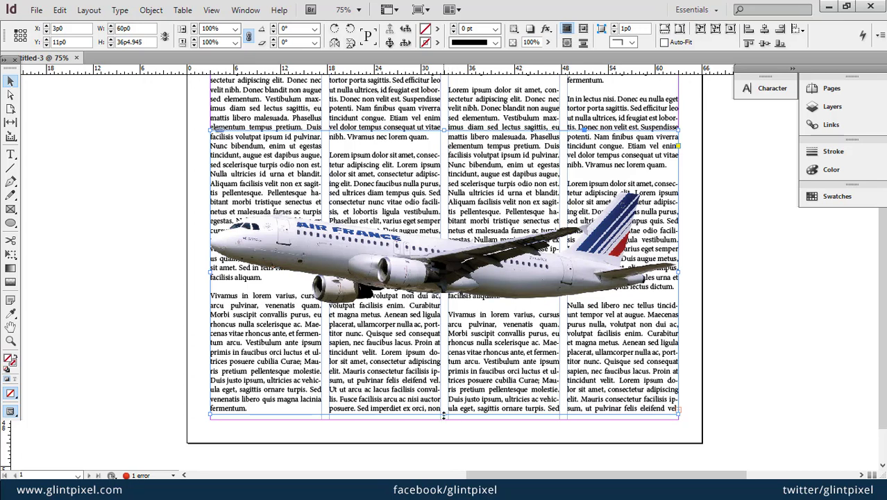
drag(444, 415, 443, 314)
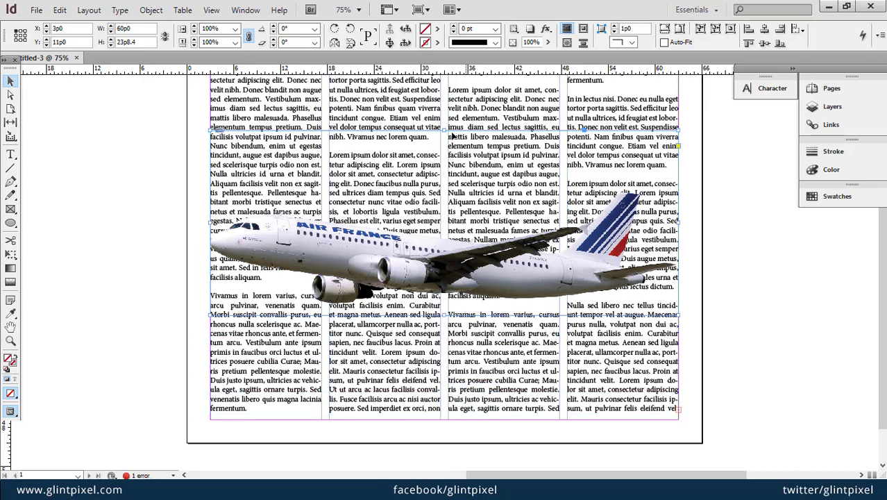
drag(443, 131, 447, 184)
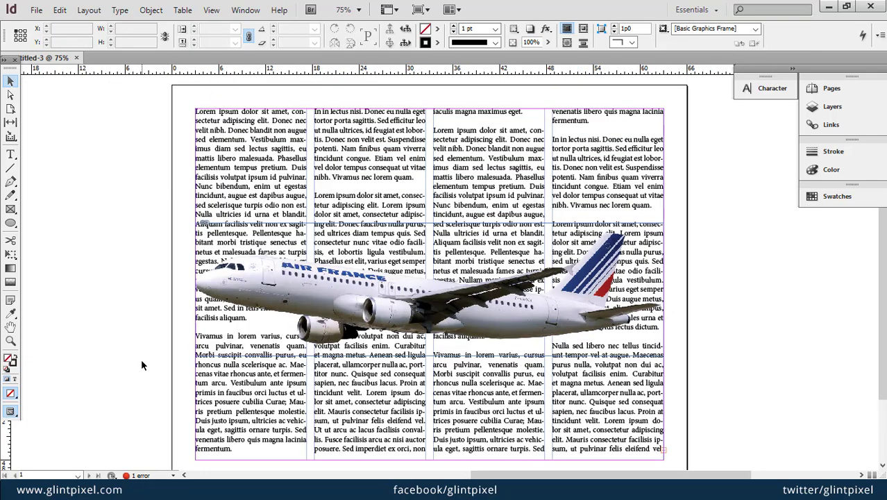
- Wrap the text around the airplane's object shape, with Detect Edges as the contour type and wrapping to Both Right & Left Sides
click(245, 9)
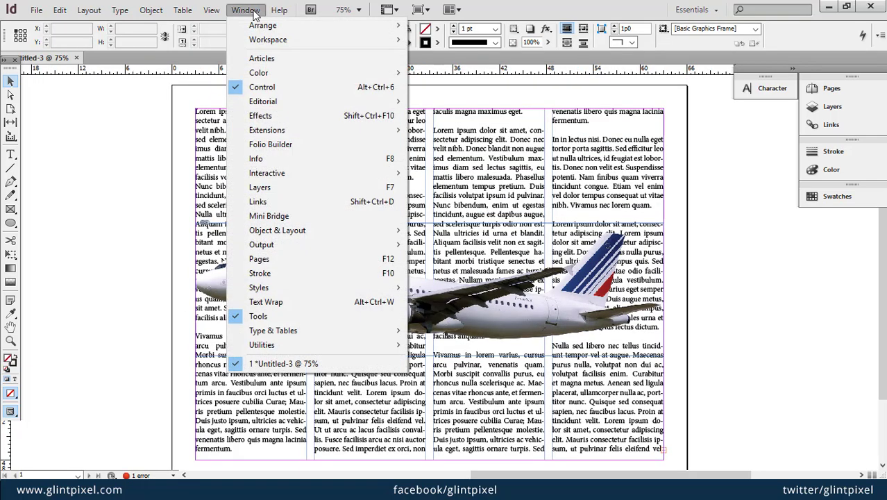
click(301, 307)
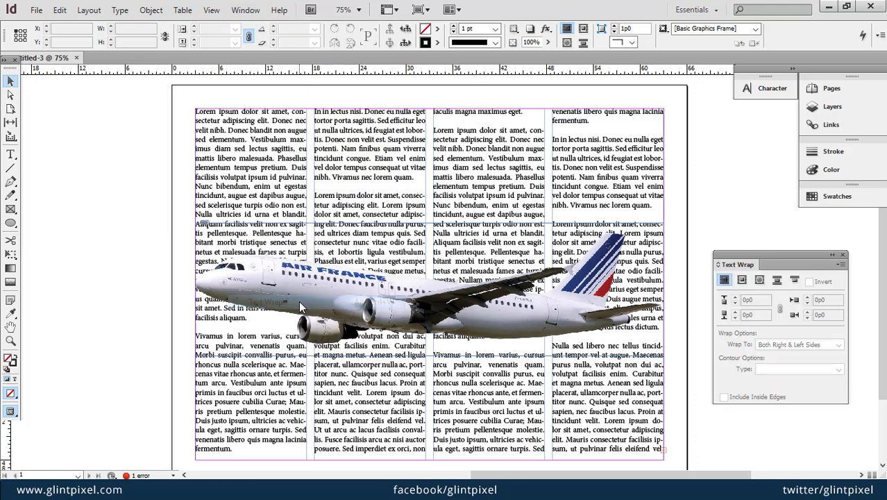
click(300, 306)
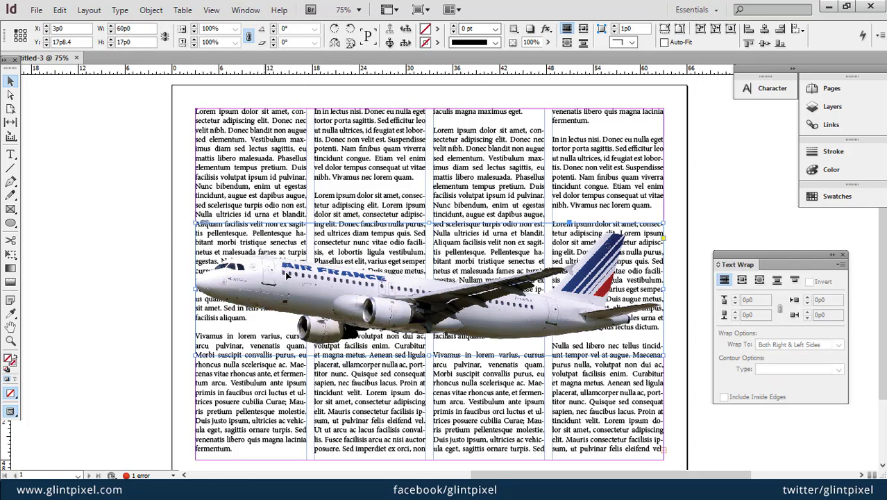
click(759, 282)
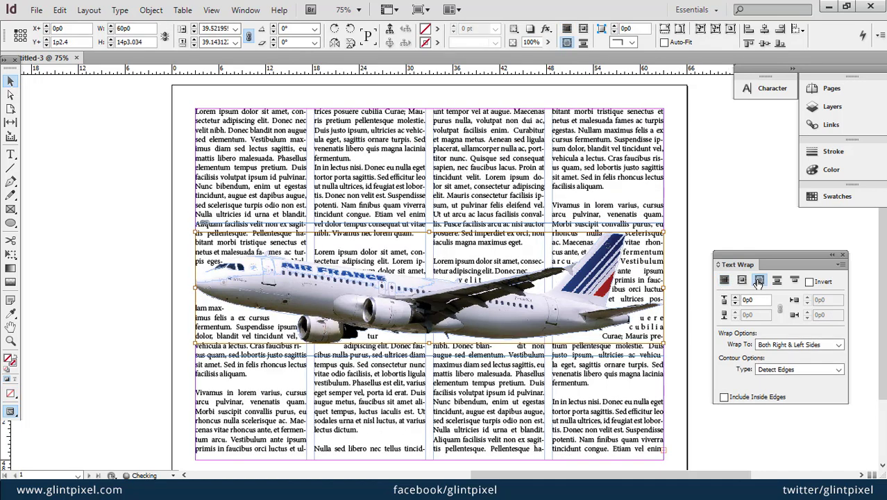
click(781, 372)
click(777, 345)
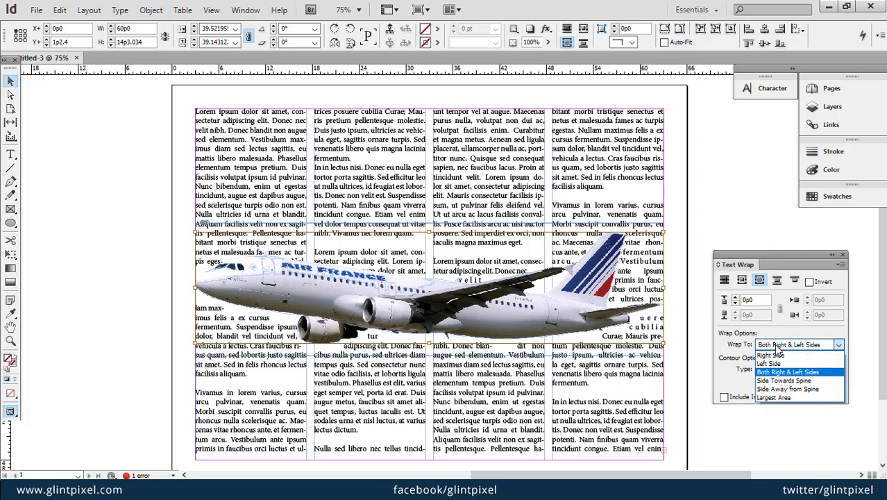
click(784, 374)
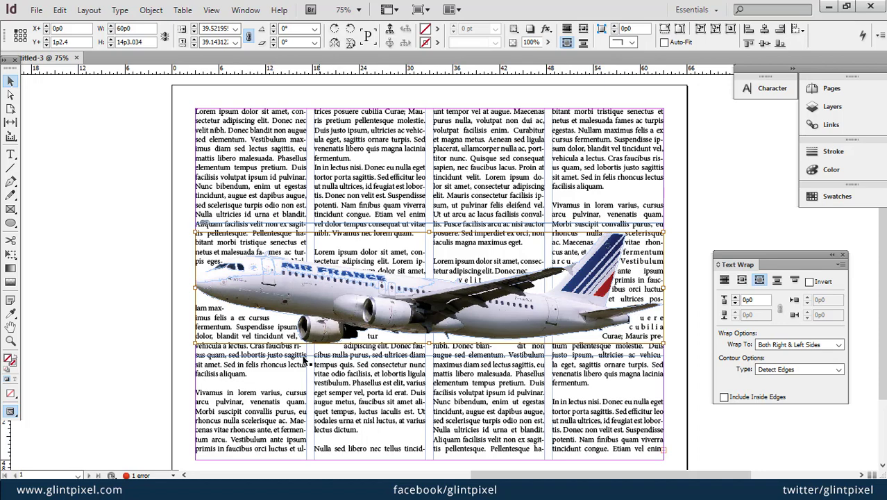
click(153, 358)
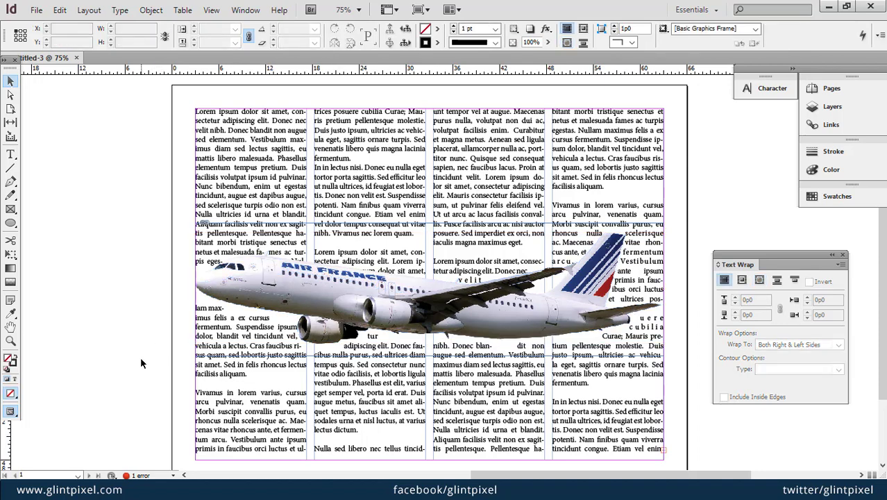
- Set the airplane's text wrap offset to 0p2
key(ctrl+equal)
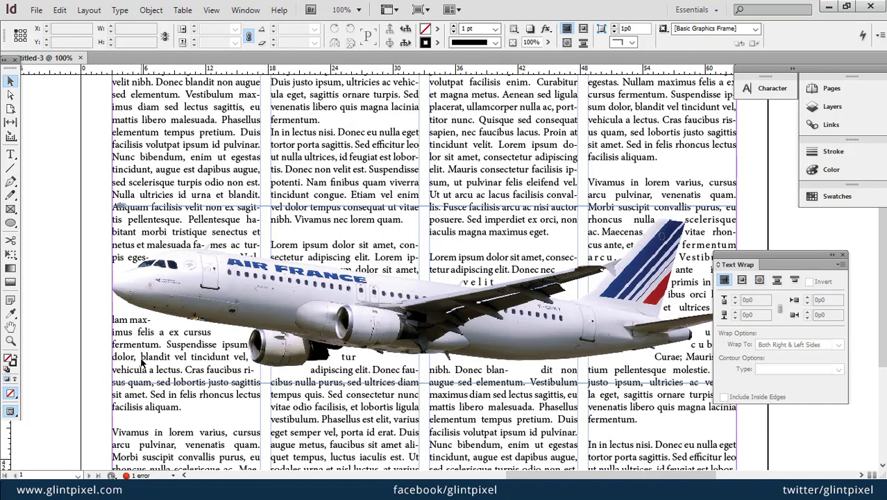
drag(277, 359, 258, 327)
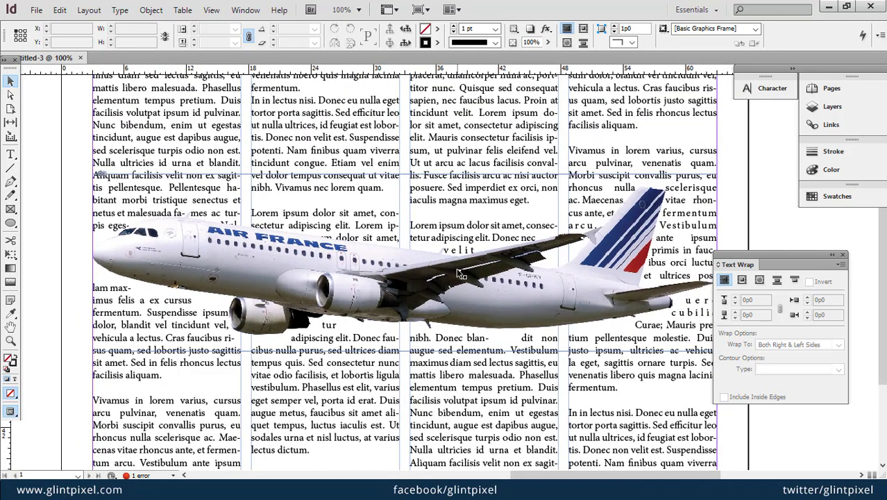
drag(458, 273, 467, 300)
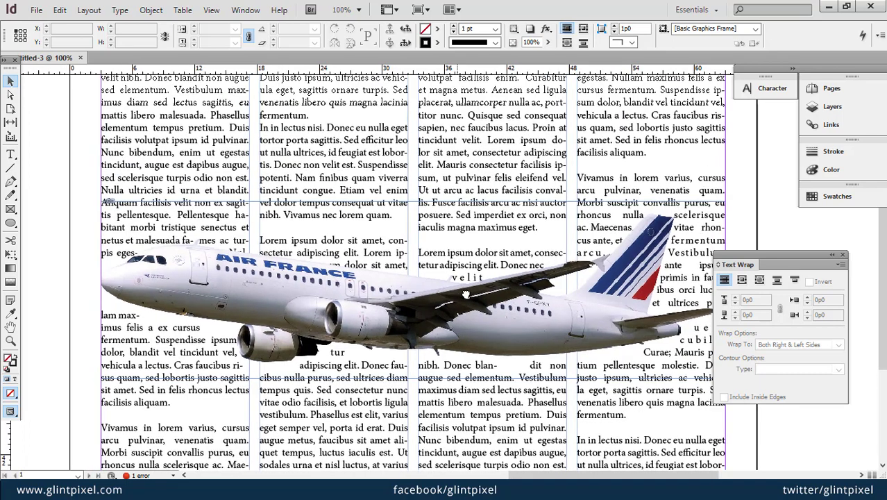
click(474, 306)
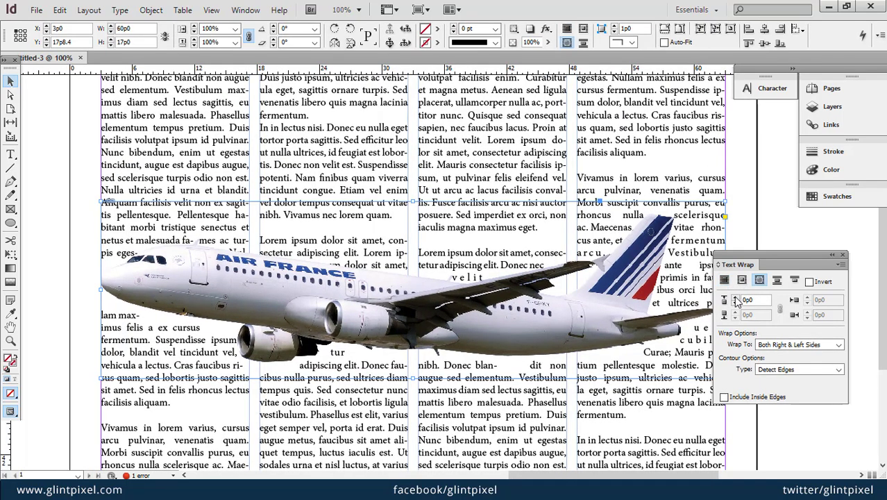
click(736, 299)
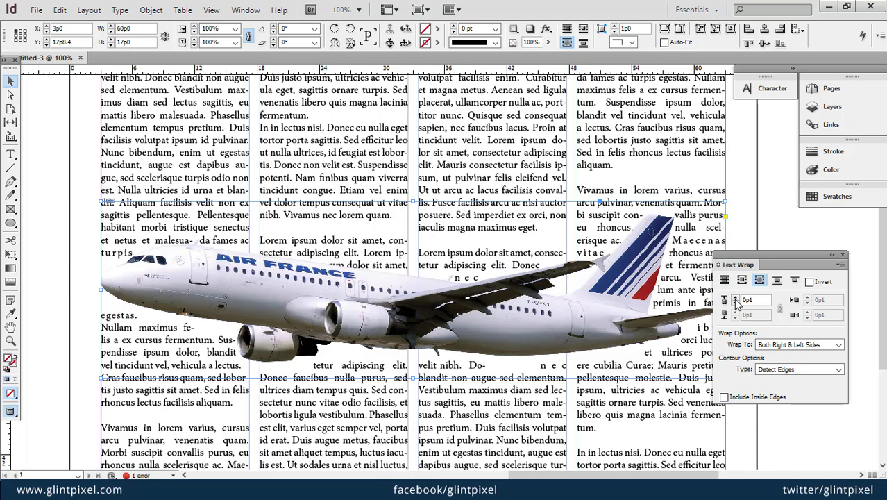
click(735, 300)
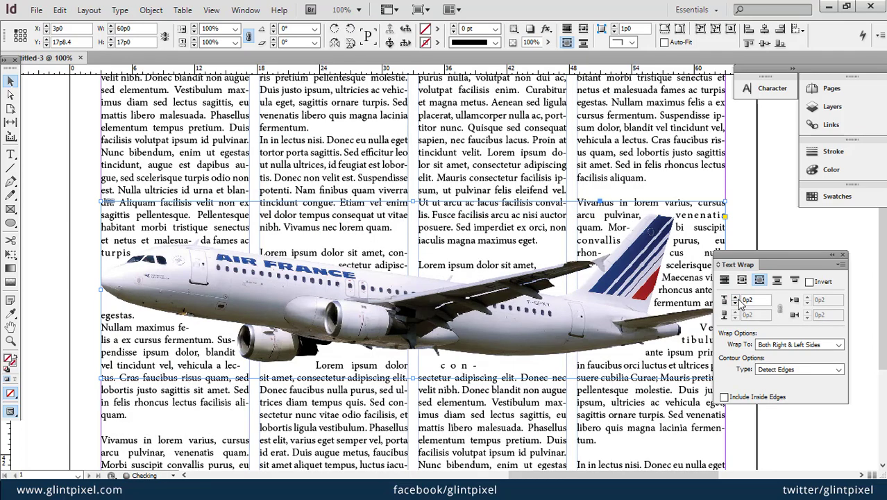
- Move a text wrap contour point above the end of the FRANCE lettering outward to the fuselage's upper edge
drag(242, 297, 229, 332)
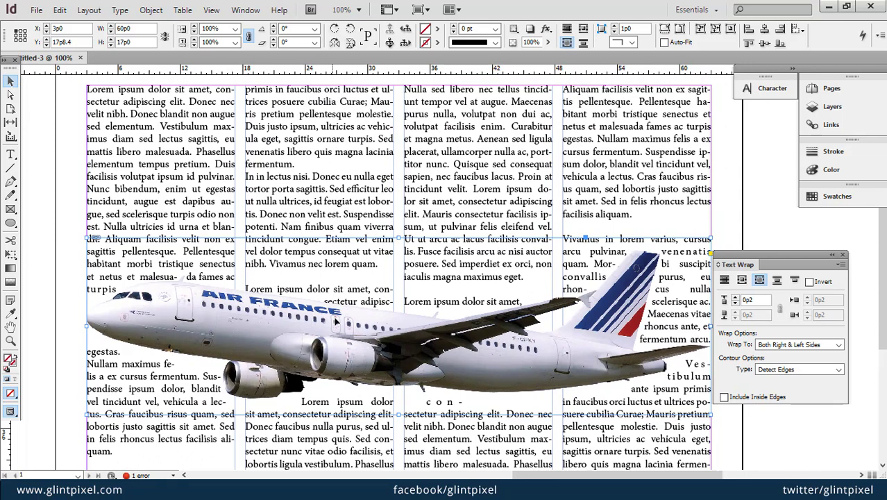
click(11, 95)
click(294, 329)
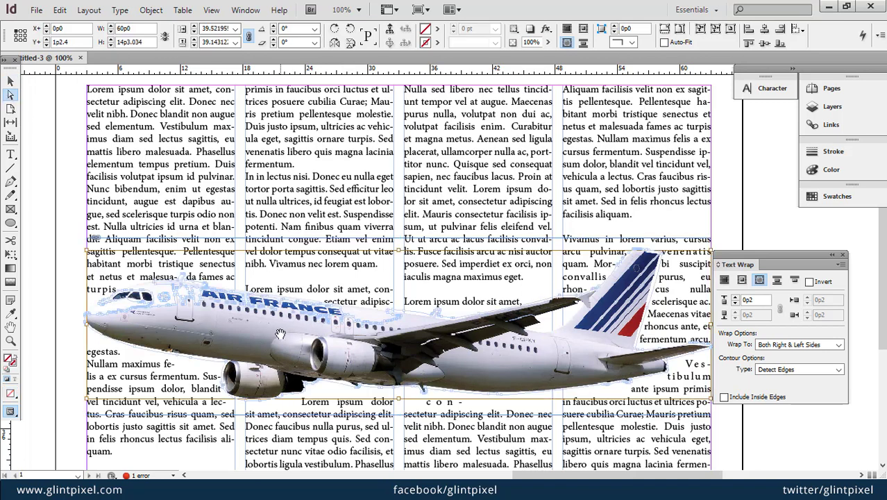
key(ctrl+equal)
key(ctrl+equal)
key(ctrl+equal)
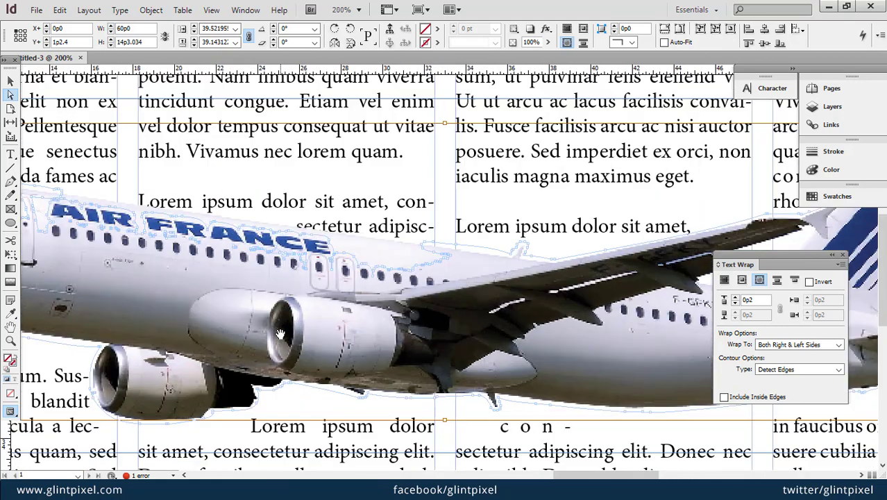
key(ctrl+equal)
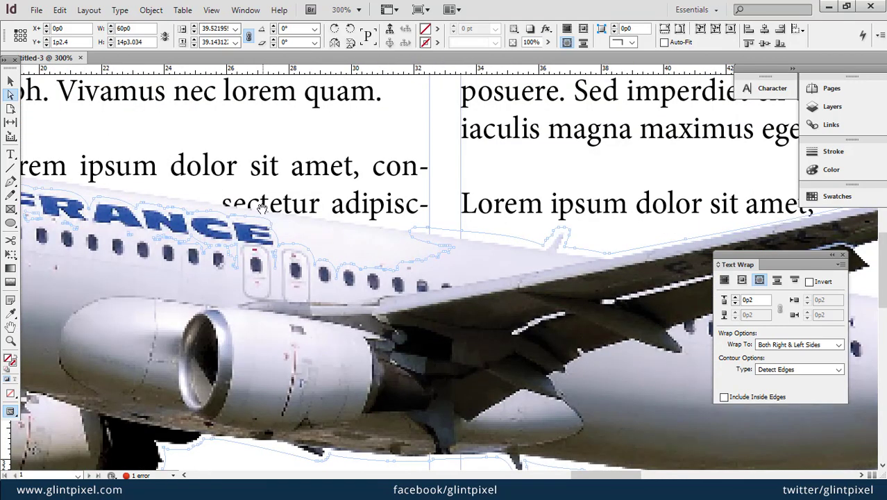
click(239, 221)
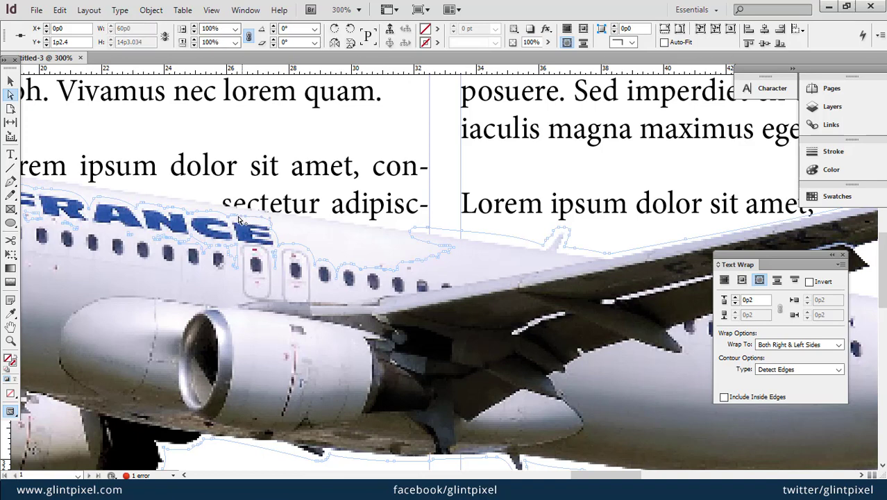
click(236, 221)
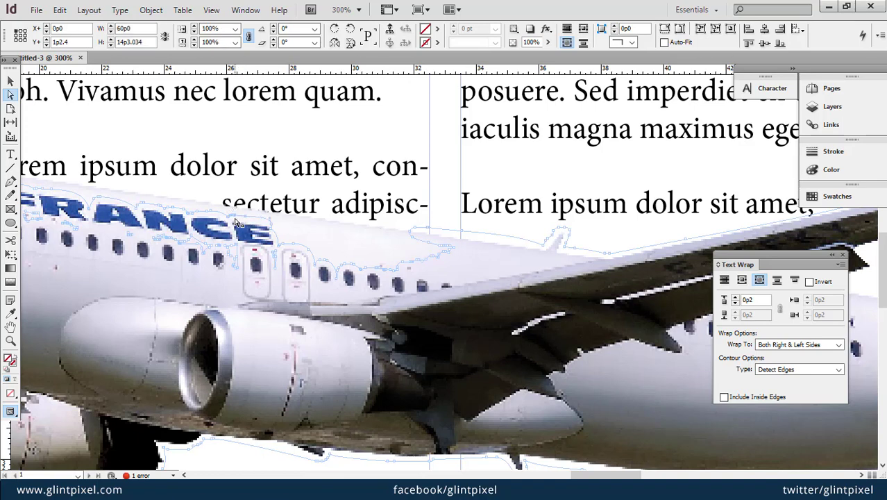
click(270, 256)
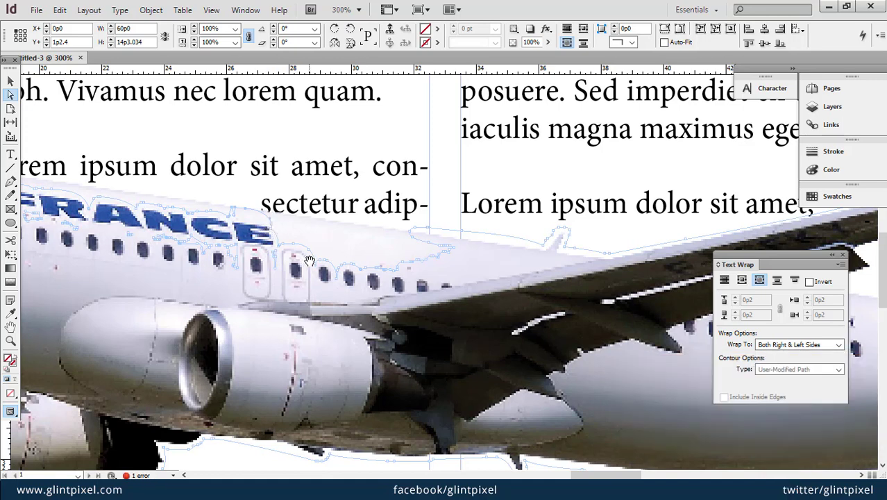
- Move the next wrap contour point along the fuselage's upper edge to X 29p1.325, Y 24p1.905, and deselect the image
click(271, 228)
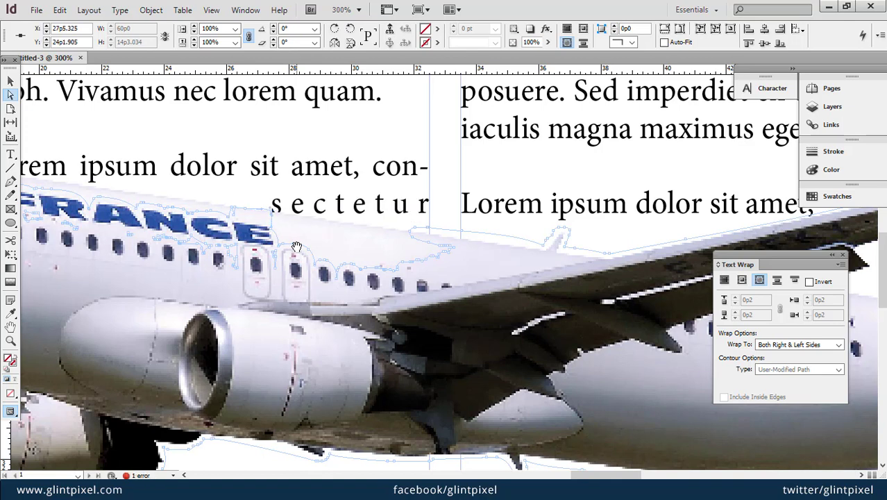
key(shift+Right)
key(shift+Right)
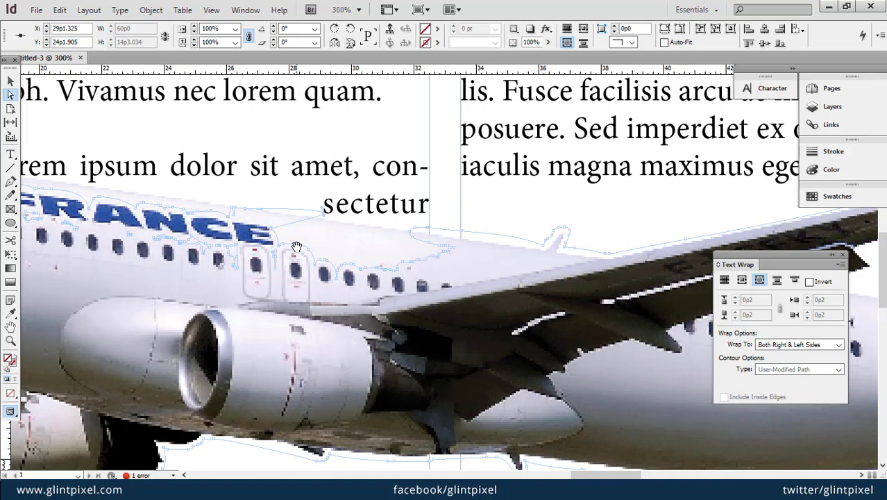
key(ctrl+minus)
key(ctrl+minus)
key(ctrl+minus)
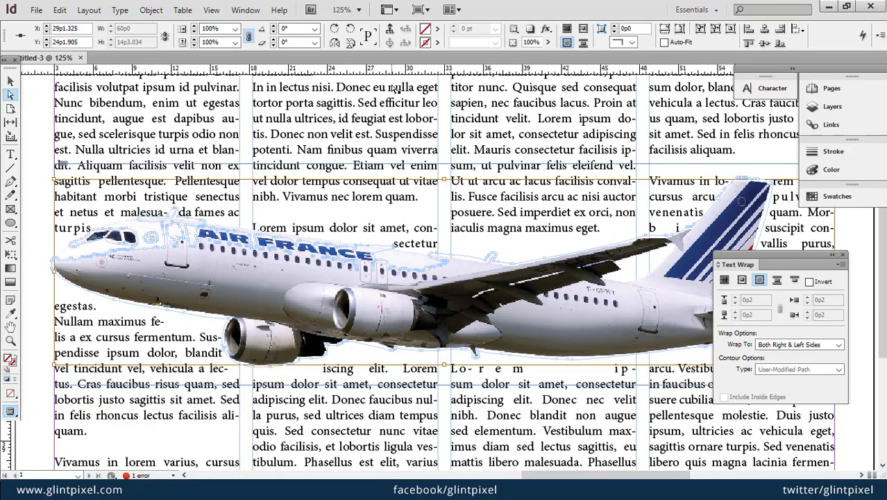
key(ctrl+minus)
key(ctrl+minus)
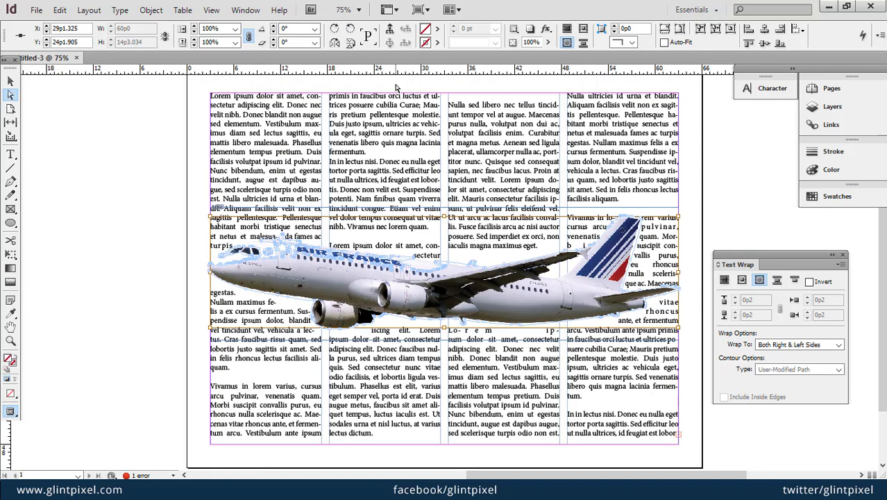
click(725, 242)
key(v)
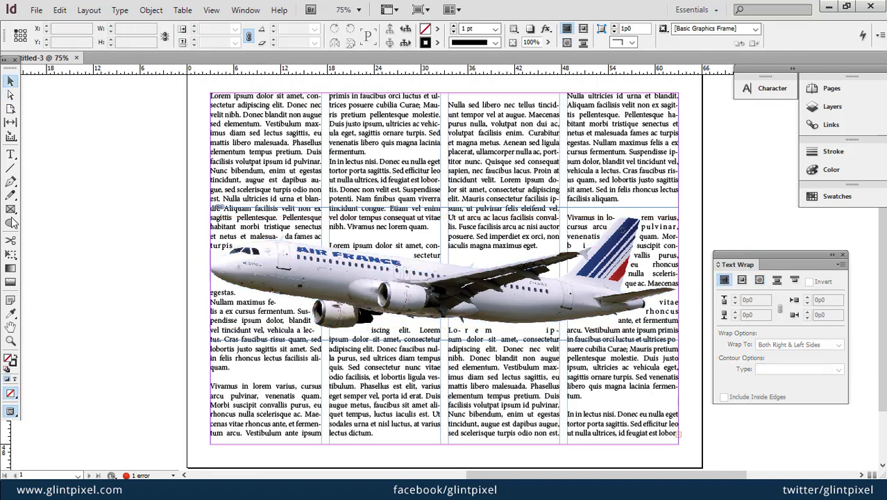
- Remove the empty line above "Nulla sed libero" in the third column and the paragraph break before "In in lectus nisi" in the fourth
click(11, 155)
click(470, 104)
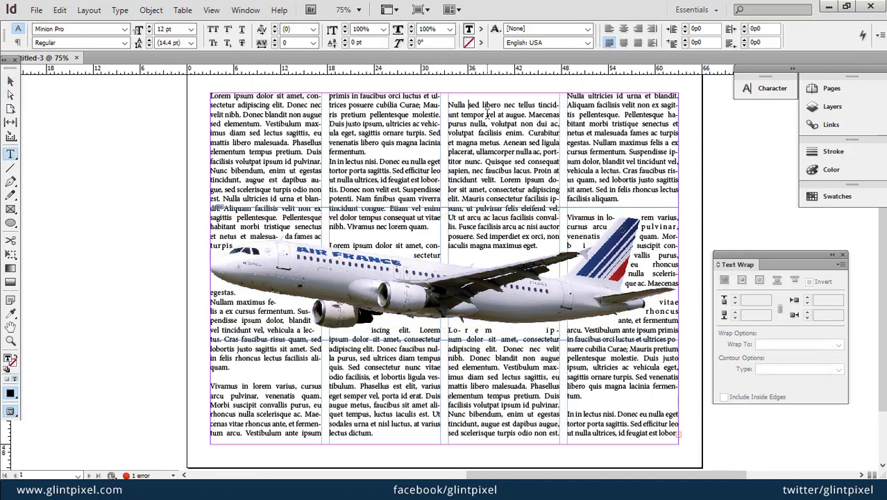
key(BackSpace)
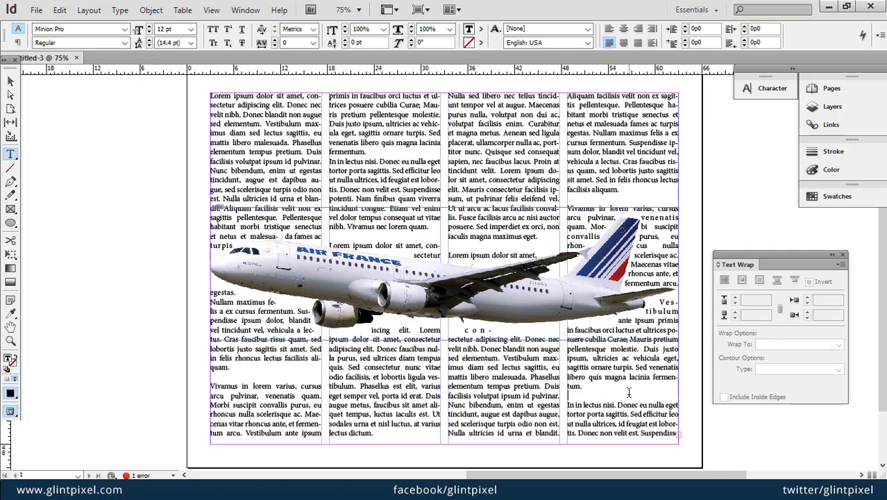
key(BackSpace)
key(Delete)
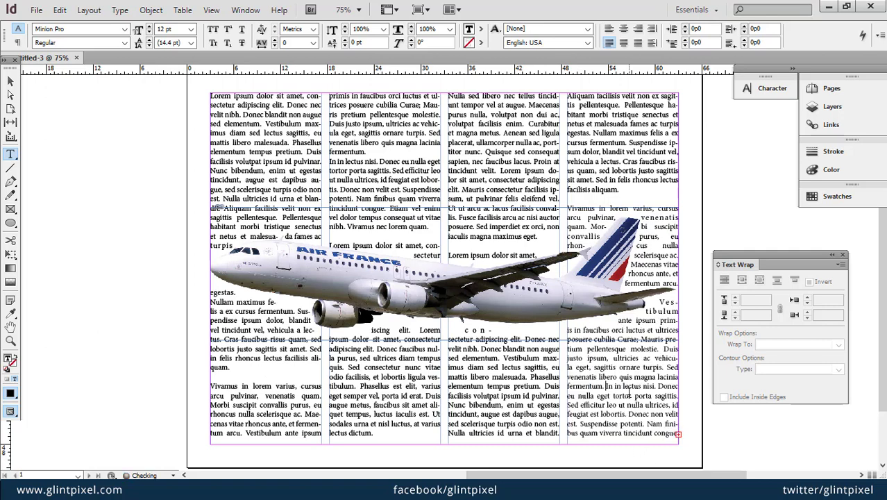
click(10, 83)
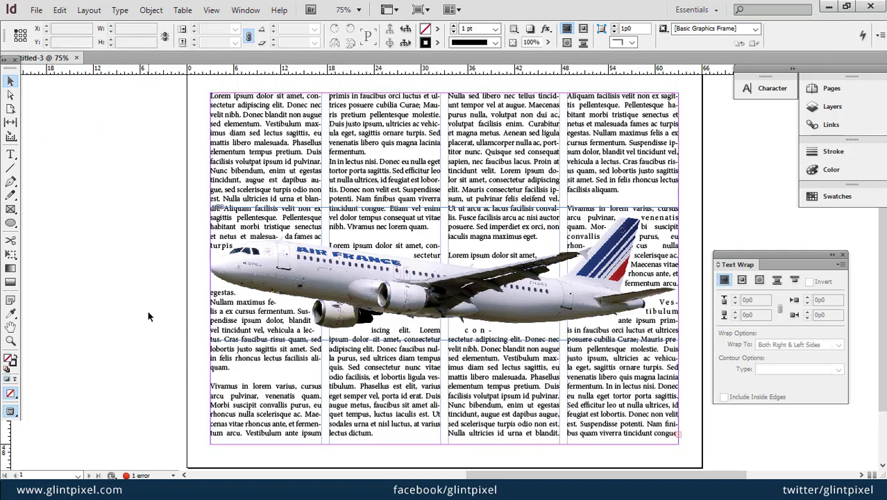
click(287, 291)
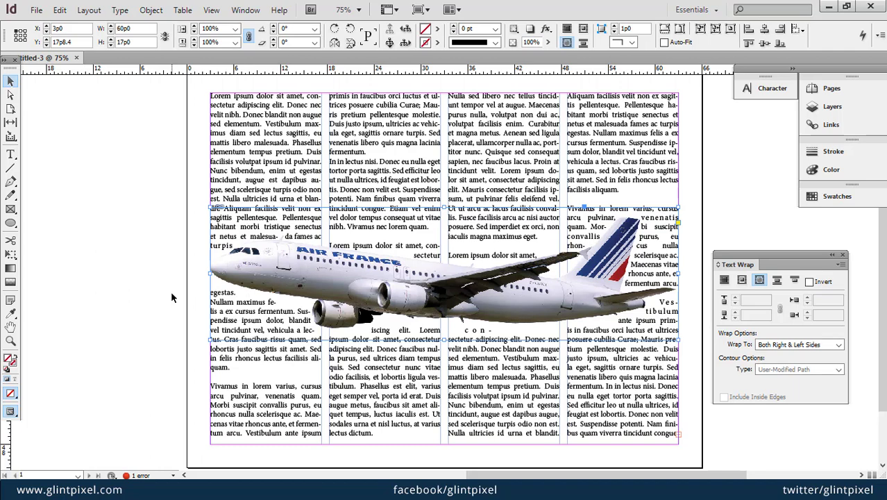
key(Delete)
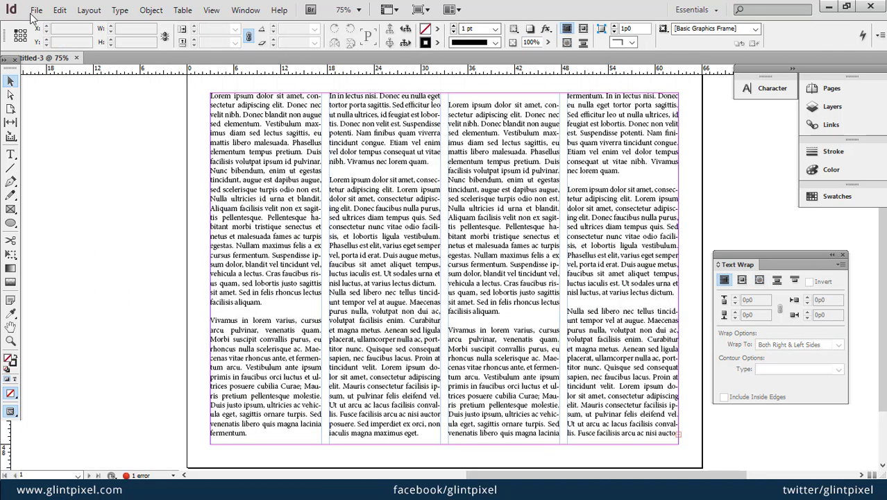
click(60, 11)
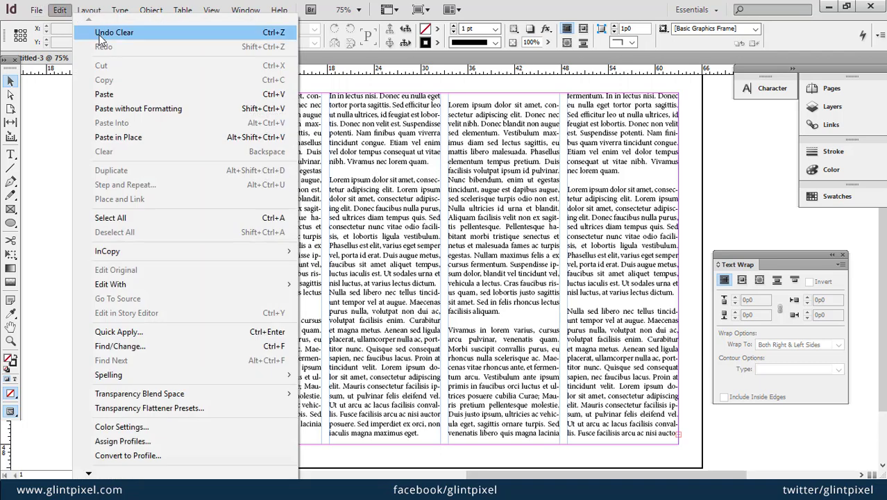
click(104, 32)
- Save the document as Text-Wrape in the Indesign folder, in InDesign CS6 document format
key(ctrl+s)
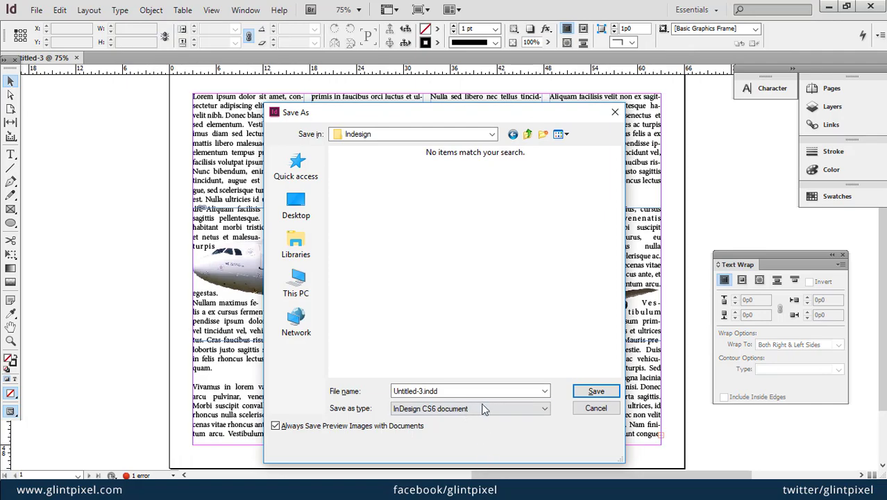
triple_click(480, 391)
text(Text- Wrap)
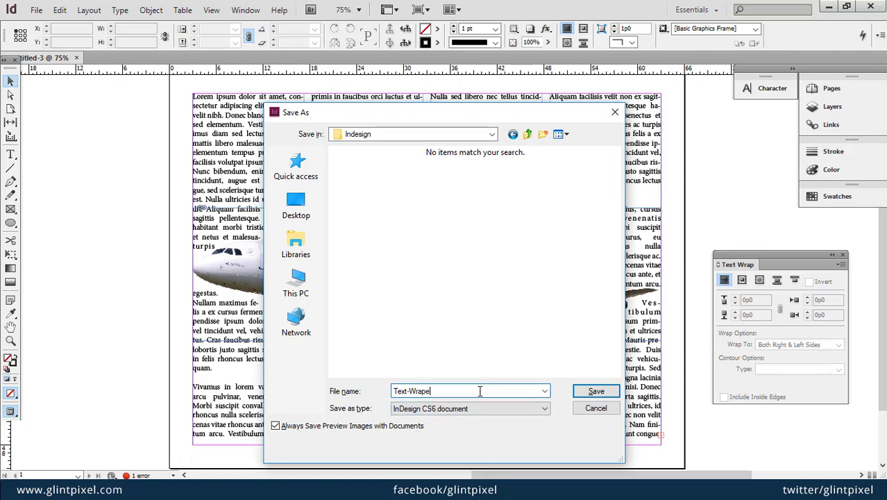
click(596, 390)
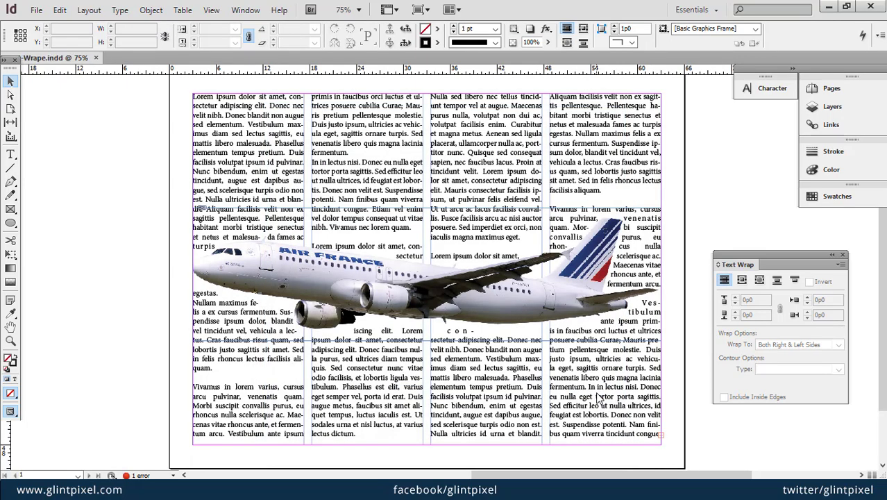